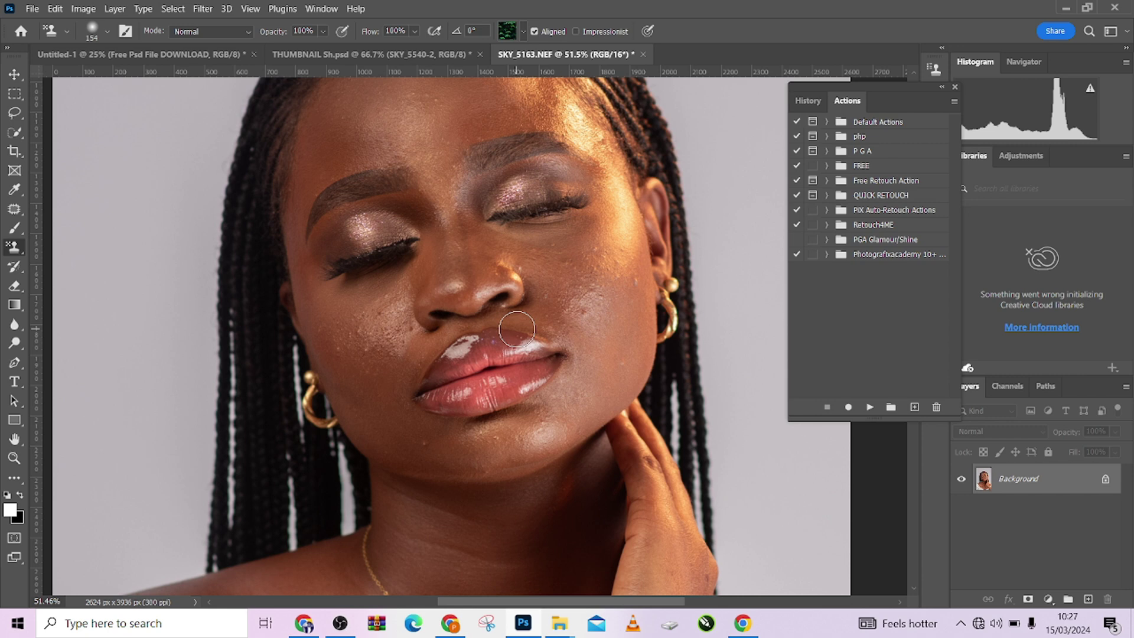
# Step: Heal the blemishes around the mouth corner and the adjacent cheek with the Spot Healing Brush
pyautogui.rightClick(14, 209)
pyautogui.click(65, 208)
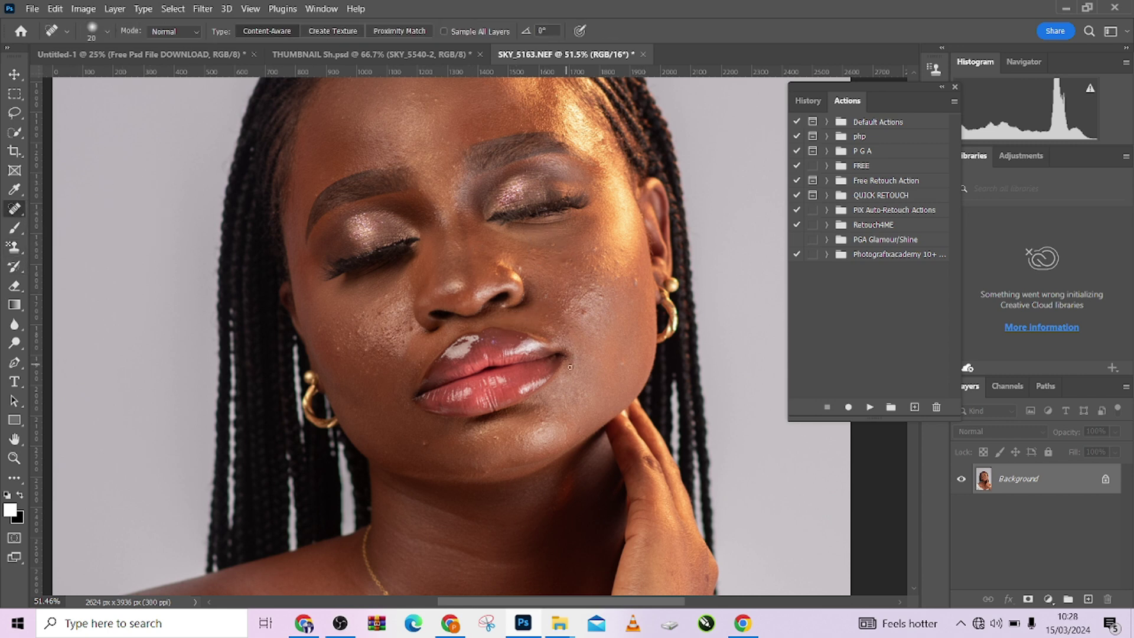
pyautogui.scroll(7, 600, 332)
pyautogui.moveTo(586, 340); pyautogui.dragTo(589, 341)
pyautogui.click(567, 294)
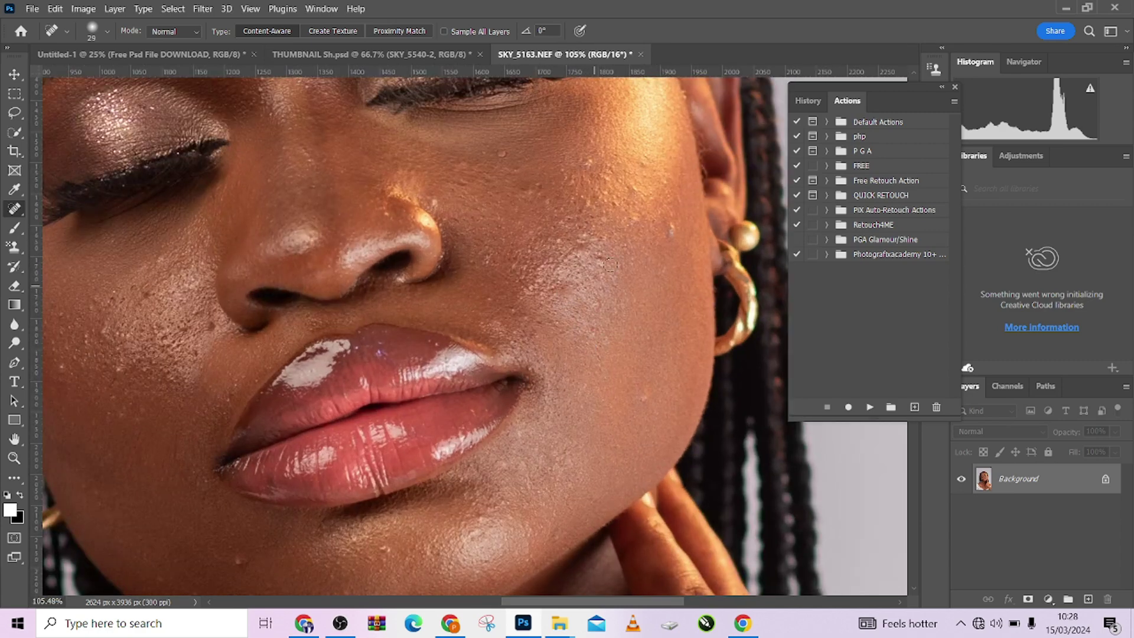
pyautogui.moveTo(587, 255); pyautogui.dragTo(601, 279)
pyautogui.moveTo(673, 229); pyautogui.dragTo(660, 242)
pyautogui.scroll(2, 650, 248)
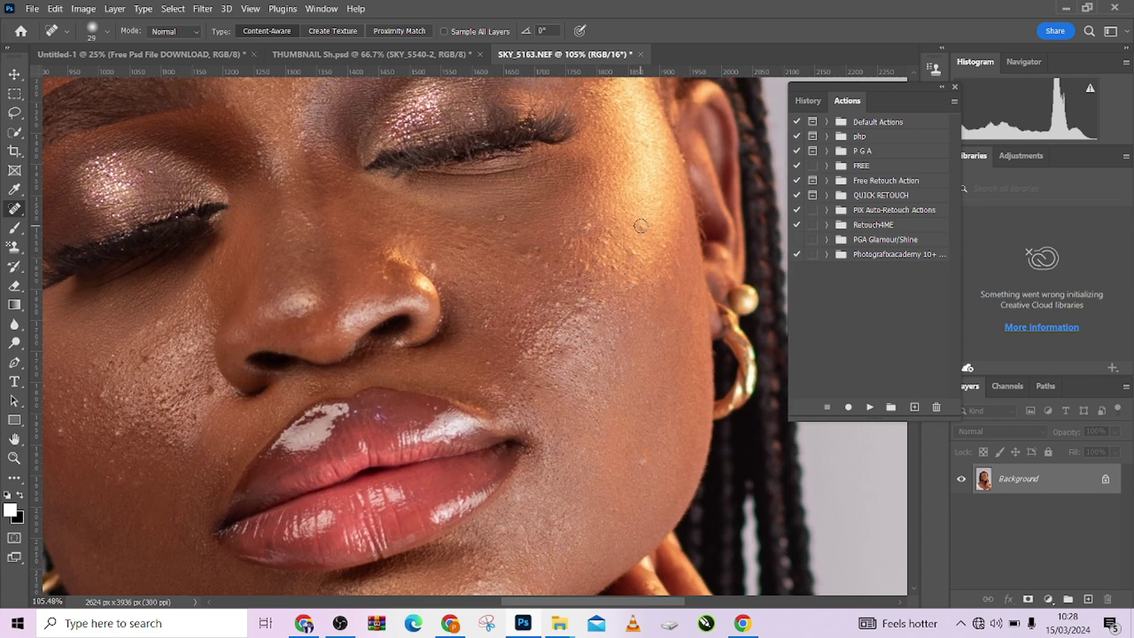
# Step: Heal the small bumps on the brightly lit upper cheek beneath the eye with the Spot Healing Brush
pyautogui.click(627, 249)
pyautogui.click(588, 225)
pyautogui.click(569, 222)
pyautogui.click(563, 240)
pyautogui.click(571, 241)
pyautogui.click(579, 259)
pyautogui.click(579, 259)
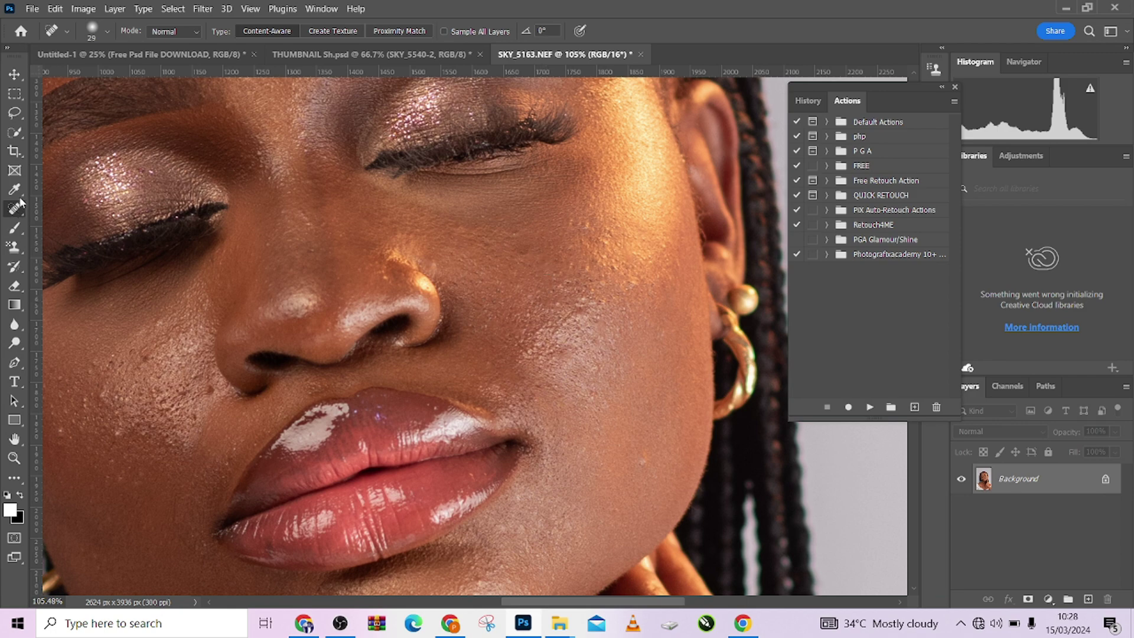
# Step: Use the Patch tool to clean the rough skin texture on the opposite cheek, below the eye
pyautogui.rightClick(21, 203)
pyautogui.click(77, 238)
pyautogui.moveTo(319, 313)
pyautogui.mouseDown()
pyautogui.moveTo(412, 345)
pyautogui.moveTo(512, 151)
pyautogui.mouseUp()
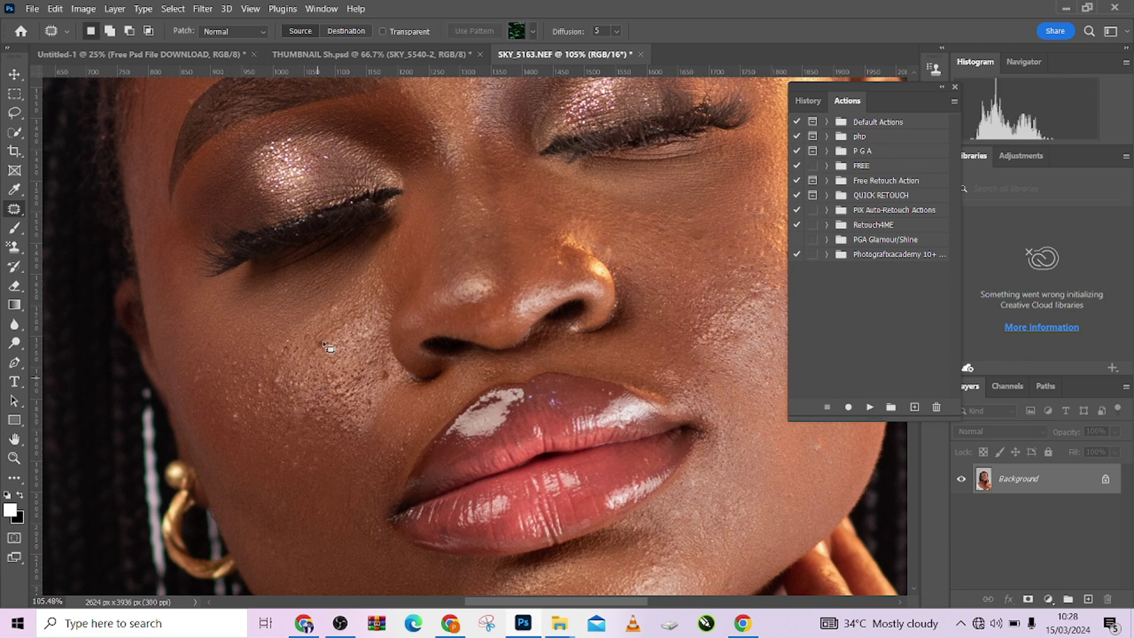
pyautogui.moveTo(327, 350)
pyautogui.mouseDown()
pyautogui.moveTo(313, 334)
pyautogui.moveTo(332, 341)
pyautogui.mouseUp()
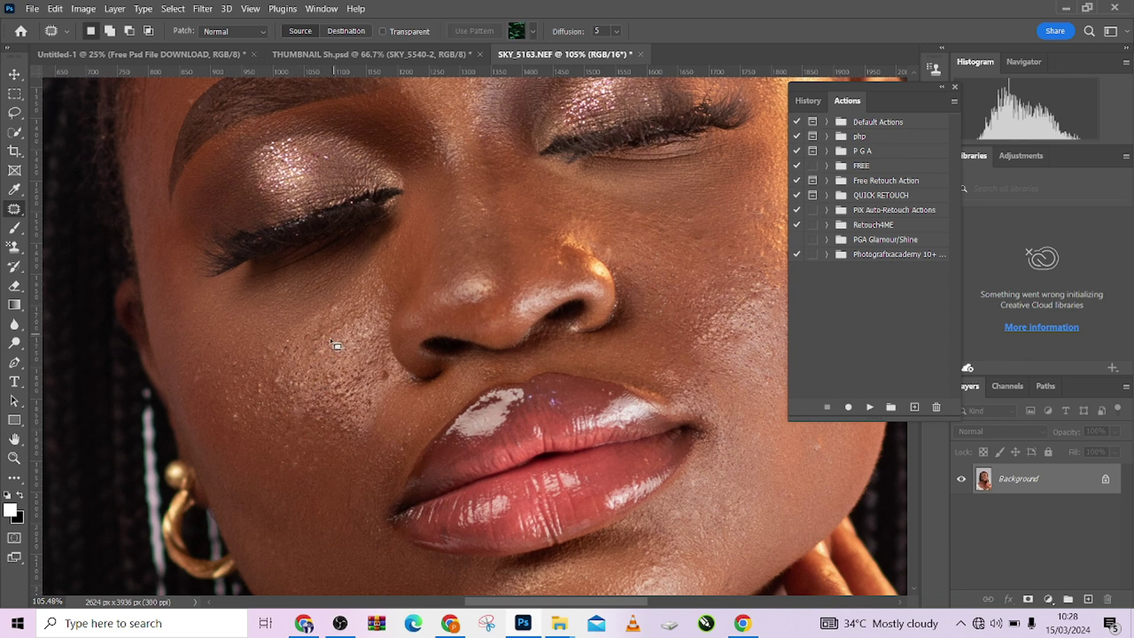
pyautogui.click(295, 344)
pyautogui.moveTo(269, 357)
pyautogui.mouseDown()
pyautogui.moveTo(204, 361)
pyautogui.moveTo(203, 389)
pyautogui.moveTo(190, 338)
pyautogui.mouseUp()
pyautogui.click(251, 349)
# Step: Patch the remaining bumps on the lower part of that cheek and near the lips, clearing the selection
pyautogui.click(236, 399)
pyautogui.moveTo(237, 405)
pyautogui.mouseDown()
pyautogui.moveTo(244, 425)
pyautogui.moveTo(220, 402)
pyautogui.moveTo(249, 409)
pyautogui.moveTo(254, 390)
pyautogui.mouseUp()
pyautogui.click(256, 392)
pyautogui.click(278, 390)
pyautogui.moveTo(368, 384)
pyautogui.mouseDown()
pyautogui.moveTo(317, 374)
pyautogui.moveTo(332, 351)
pyautogui.mouseUp()
pyautogui.moveTo(458, 422); pyautogui.dragTo(332, 370)
pyautogui.hotkey('ctrl', 'd')
pyautogui.moveTo(381, 532); pyautogui.dragTo(486, 390)
pyautogui.hotkey('ctrl', 'd')
# Step: Patch the blemishes on the forehead and between the eyebrows with clean nearby skin
pyautogui.moveTo(332, 358); pyautogui.dragTo(233, 385)
pyautogui.moveTo(682, 312); pyautogui.dragTo(547, 364)
pyautogui.moveTo(307, 136); pyautogui.dragTo(363, 332)
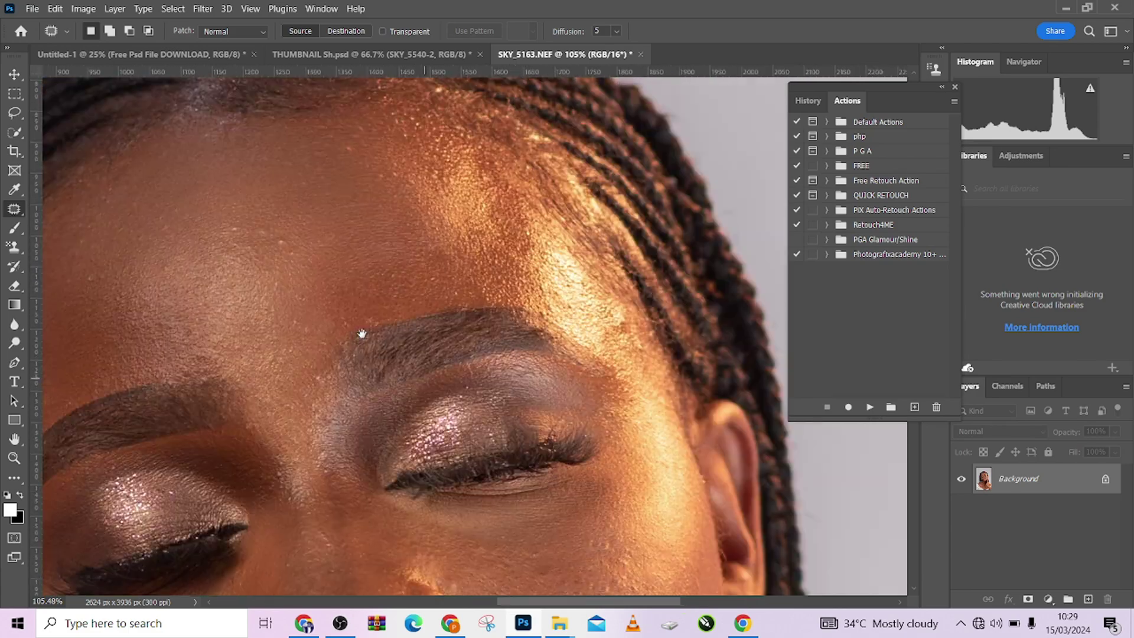
pyautogui.moveTo(277, 236); pyautogui.dragTo(263, 328)
pyautogui.moveTo(342, 223); pyautogui.dragTo(348, 234)
pyautogui.moveTo(236, 319); pyautogui.dragTo(372, 299)
pyautogui.moveTo(200, 334); pyautogui.dragTo(210, 347)
pyautogui.hotkey('ctrl', 'd')
pyautogui.moveTo(414, 425); pyautogui.dragTo(399, 334)
pyautogui.moveTo(401, 340); pyautogui.dragTo(408, 358)
# Step: Patch the leftover marks on the cheek beside the lips and on the side of the nose
pyautogui.scroll(-10, 346, 398)
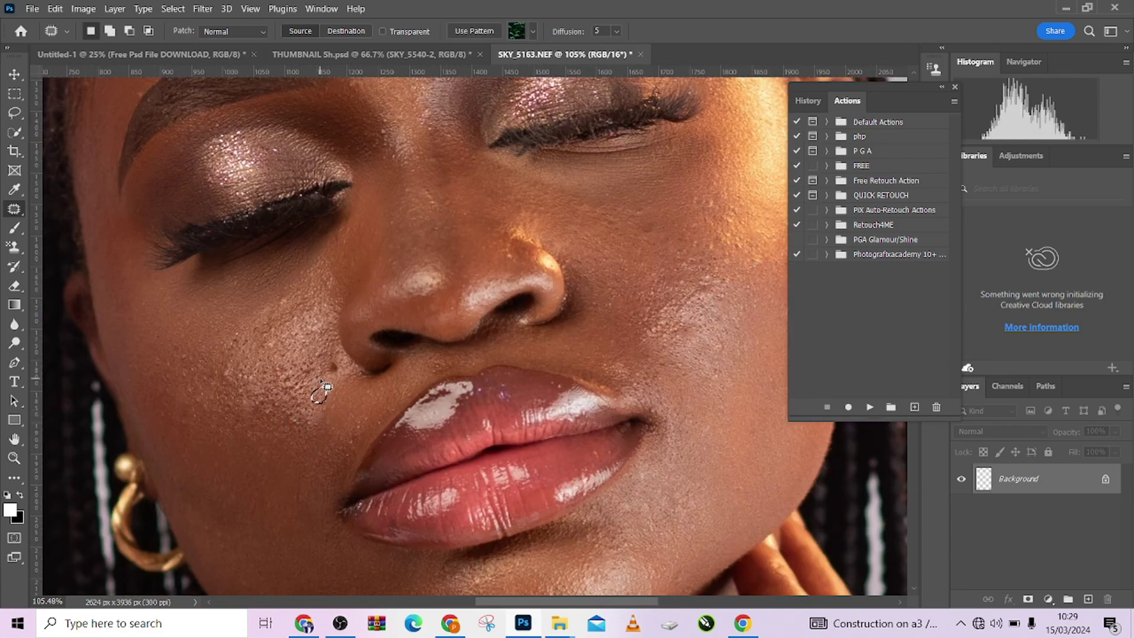
pyautogui.hscroll(5, 414, 366)
pyautogui.scroll(2, 414, 366)
pyautogui.scroll(-3, 458, 336)
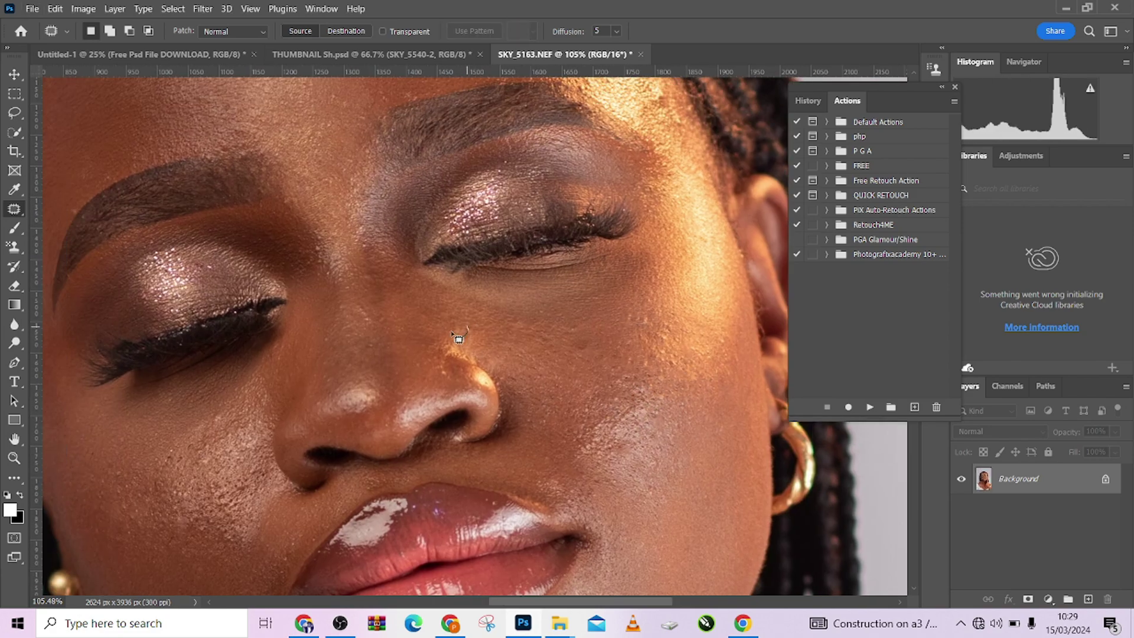
pyautogui.scroll(-3, 442, 309)
pyautogui.scroll(-2, 442, 308)
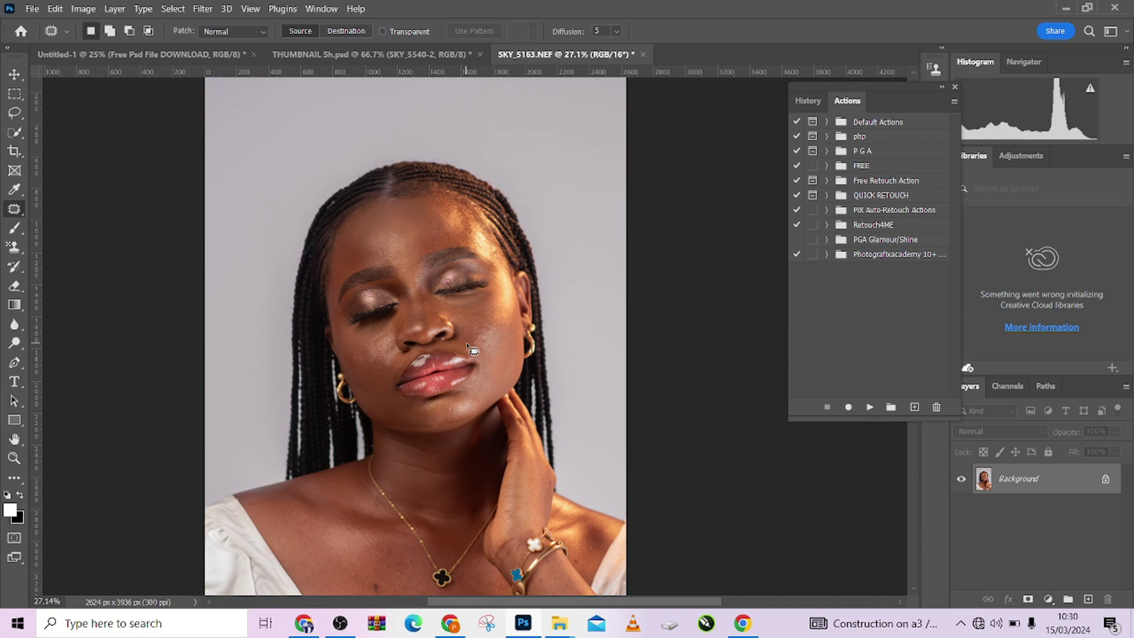
# Step: Patch the small spot beside the nose bridge near the inner eye corner and clear the selection
pyautogui.scroll(4, 449, 304)
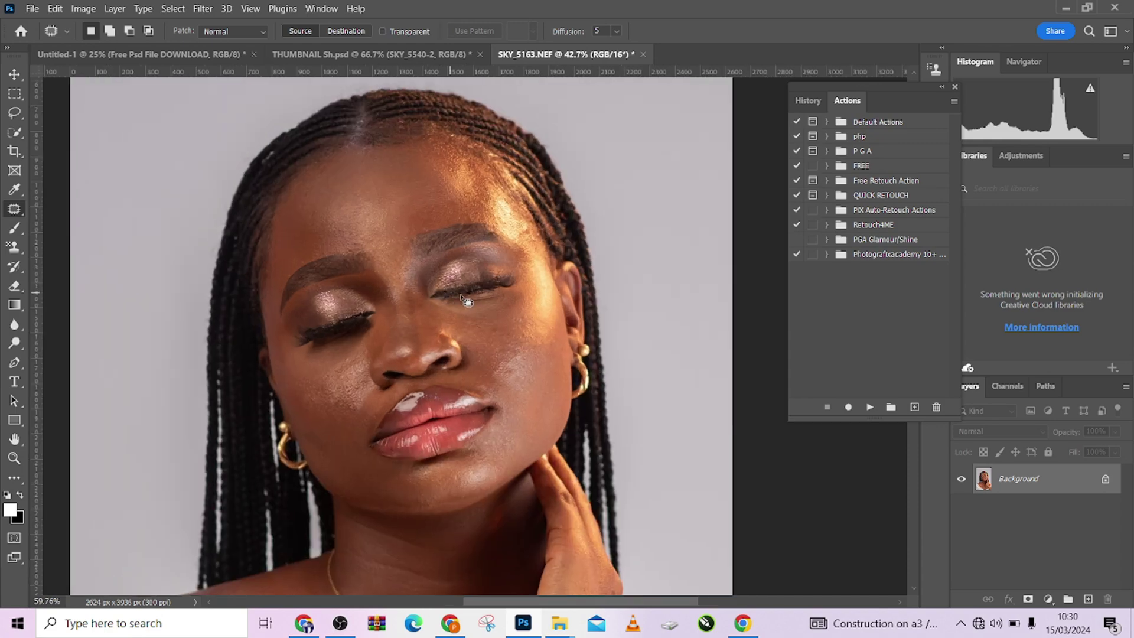
pyautogui.scroll(2, 523, 292)
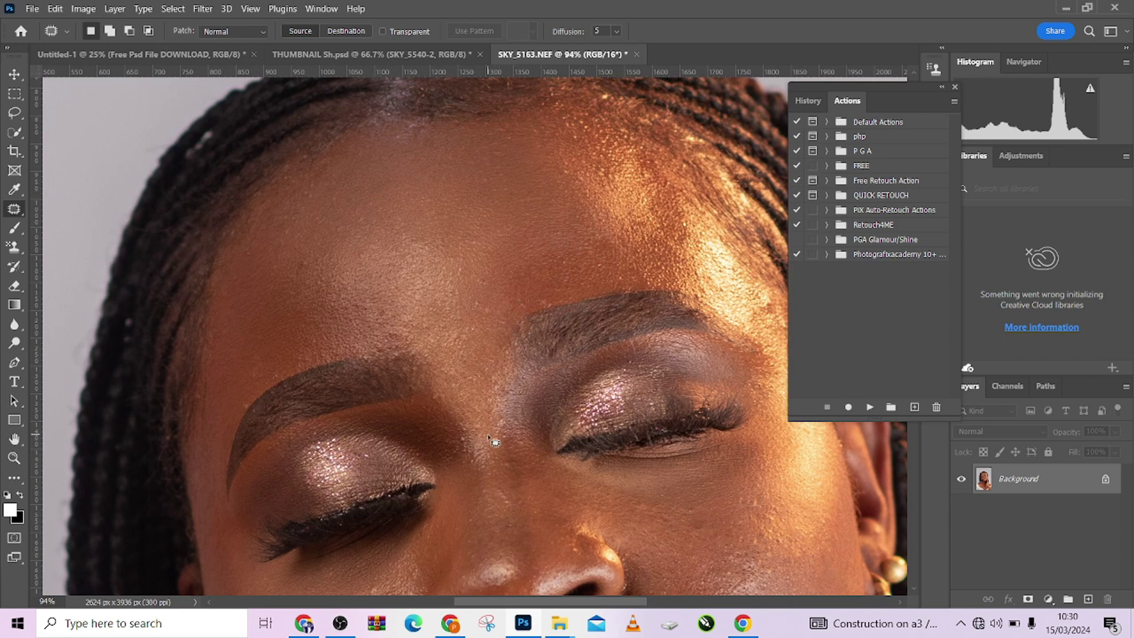
pyautogui.moveTo(458, 431)
pyautogui.mouseDown()
pyautogui.moveTo(471, 450)
pyautogui.moveTo(462, 447)
pyautogui.mouseUp()
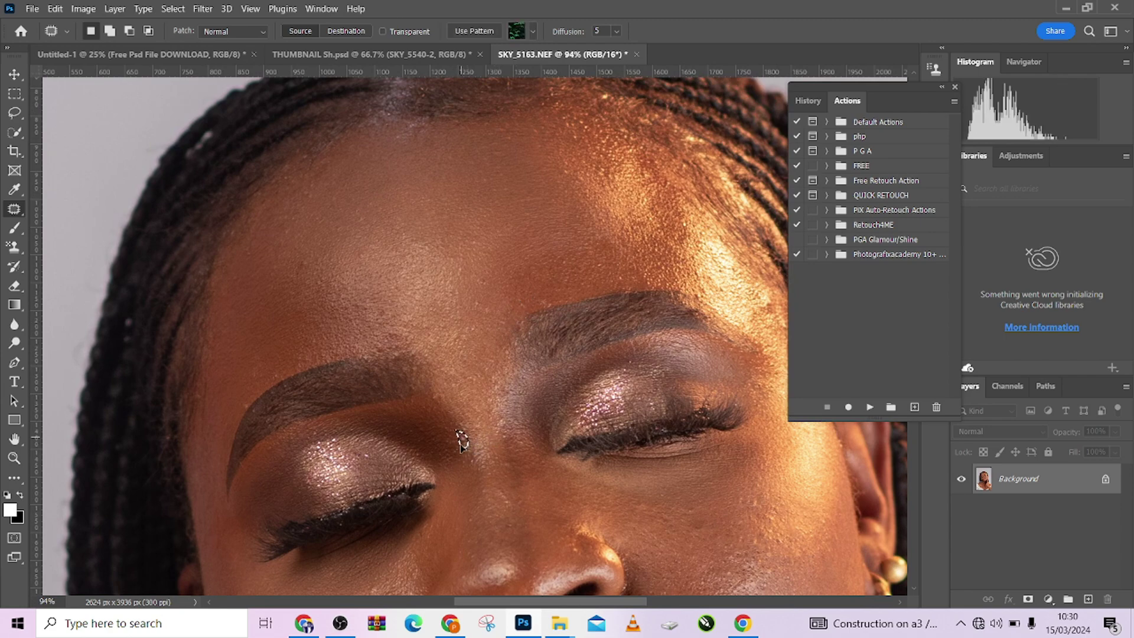
pyautogui.hotkey('ctrl', 'd')
# Step: Duplicate the retouched Background layer, invert the copy and set its blend mode to Vivid Light
pyautogui.scroll(-4, 473, 417)
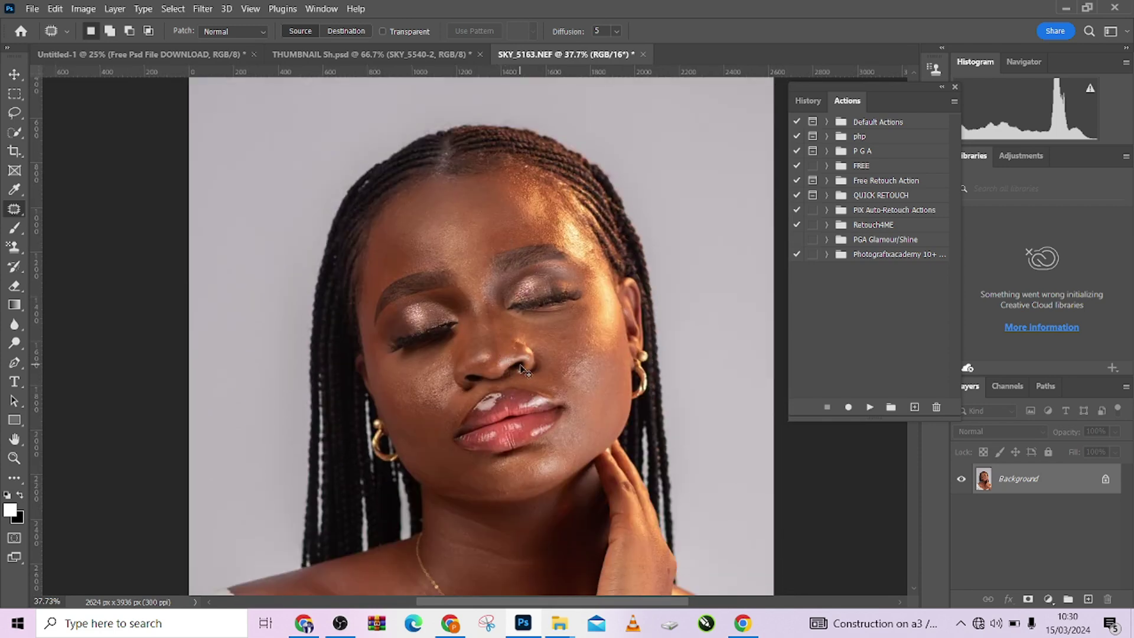
pyautogui.hotkey('ctrl', 'j')
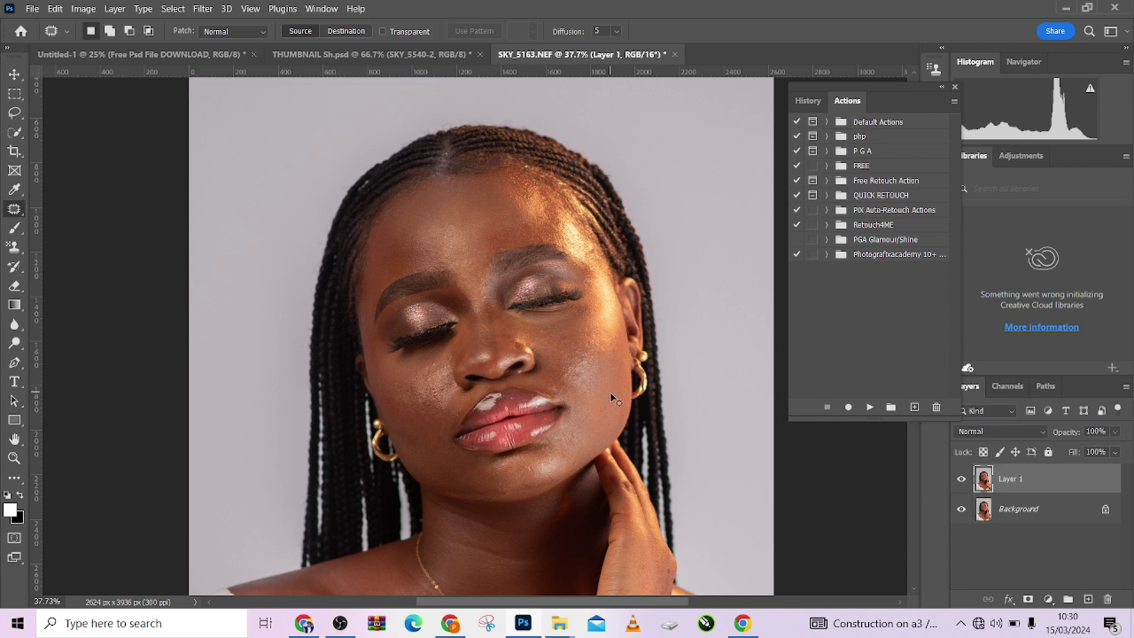
pyautogui.hotkey('ctrl', 'i')
pyautogui.click(975, 436)
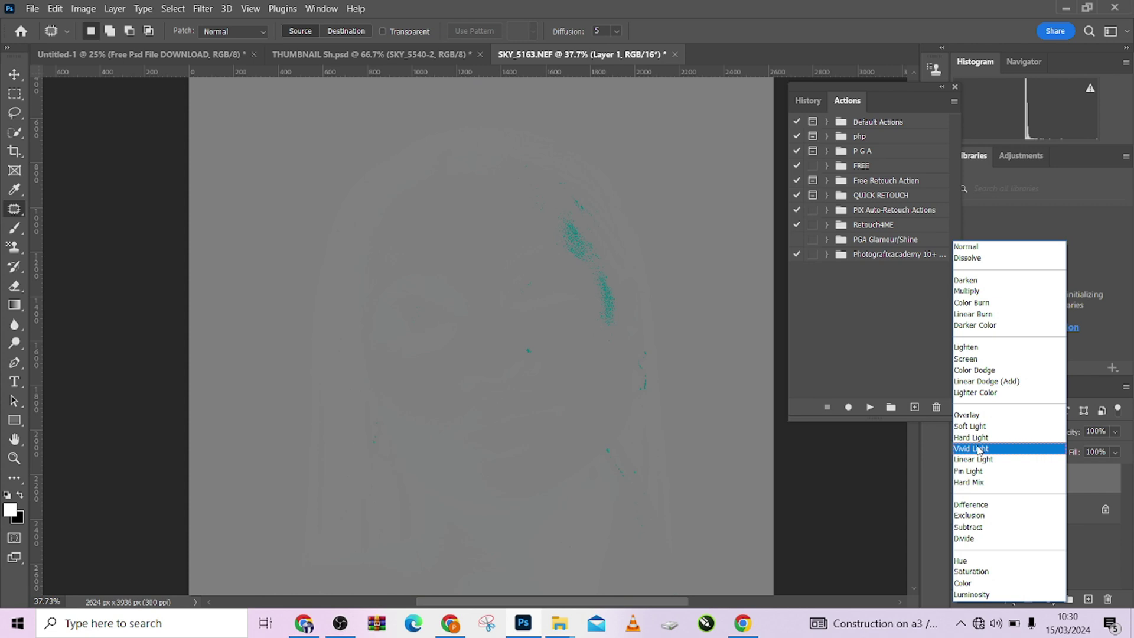
pyautogui.click(979, 449)
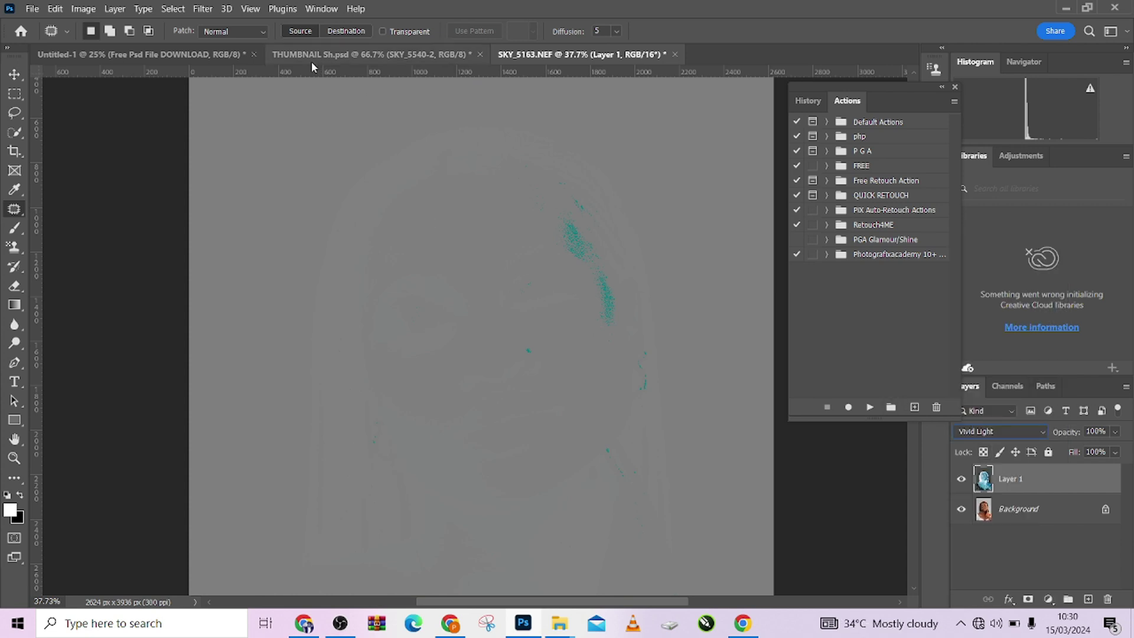
# Step: Start a High Pass filter on the inverted layer and preview it on the face at a 15-pixel radius
pyautogui.click(202, 10)
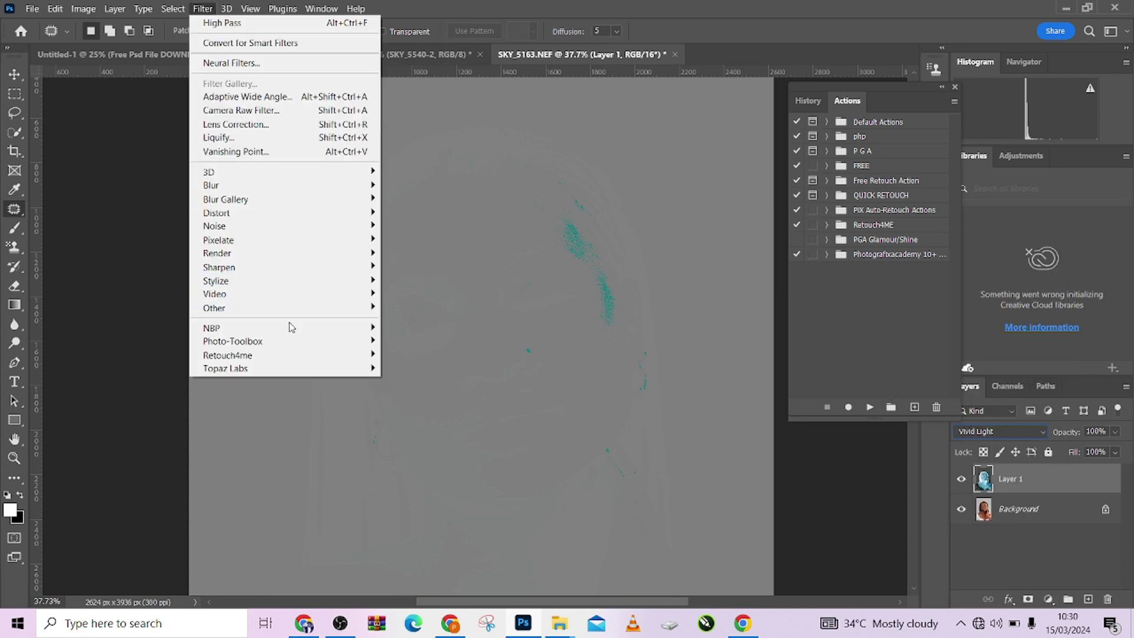
pyautogui.moveTo(288, 308)
pyautogui.click(413, 321)
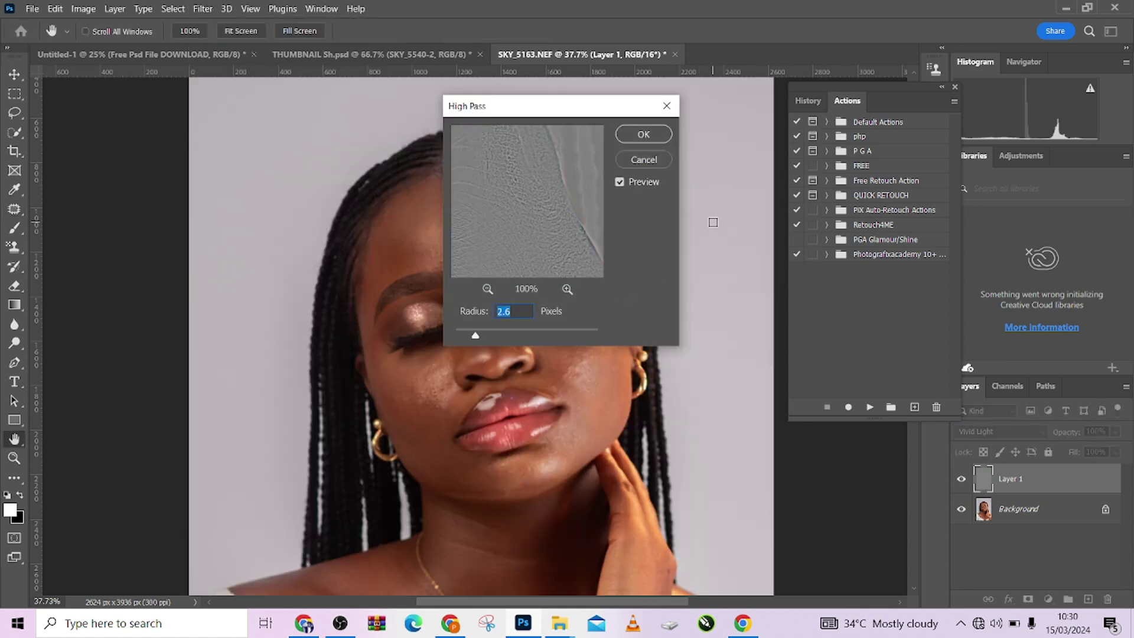
pyautogui.moveTo(533, 110); pyautogui.dragTo(694, 130)
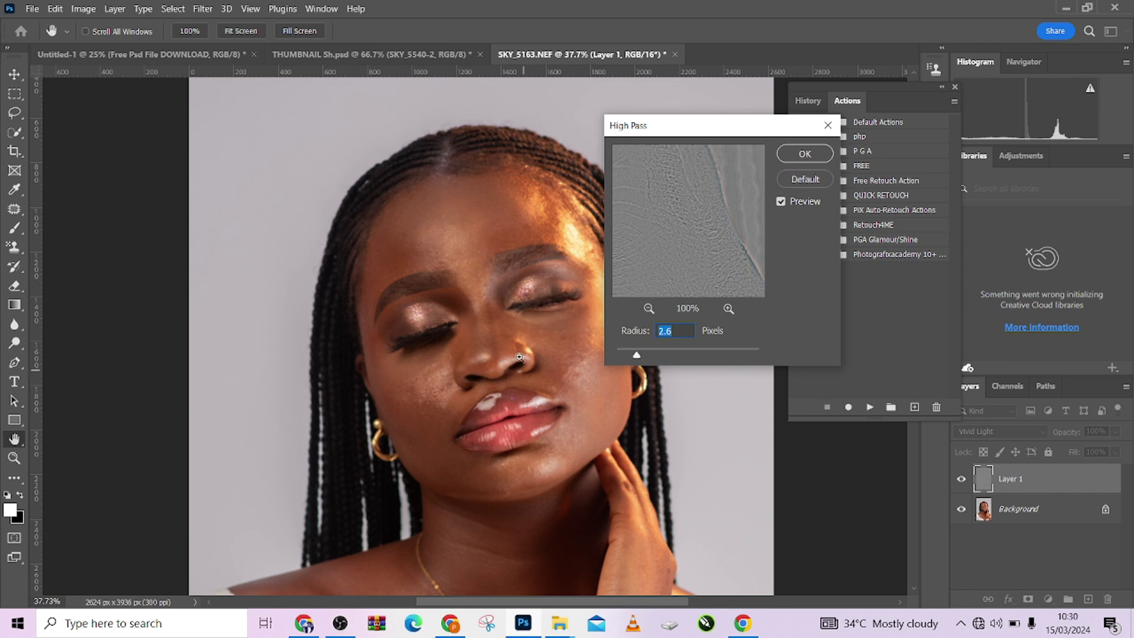
pyautogui.scroll(2, 507, 351)
pyautogui.scroll(1, 507, 351)
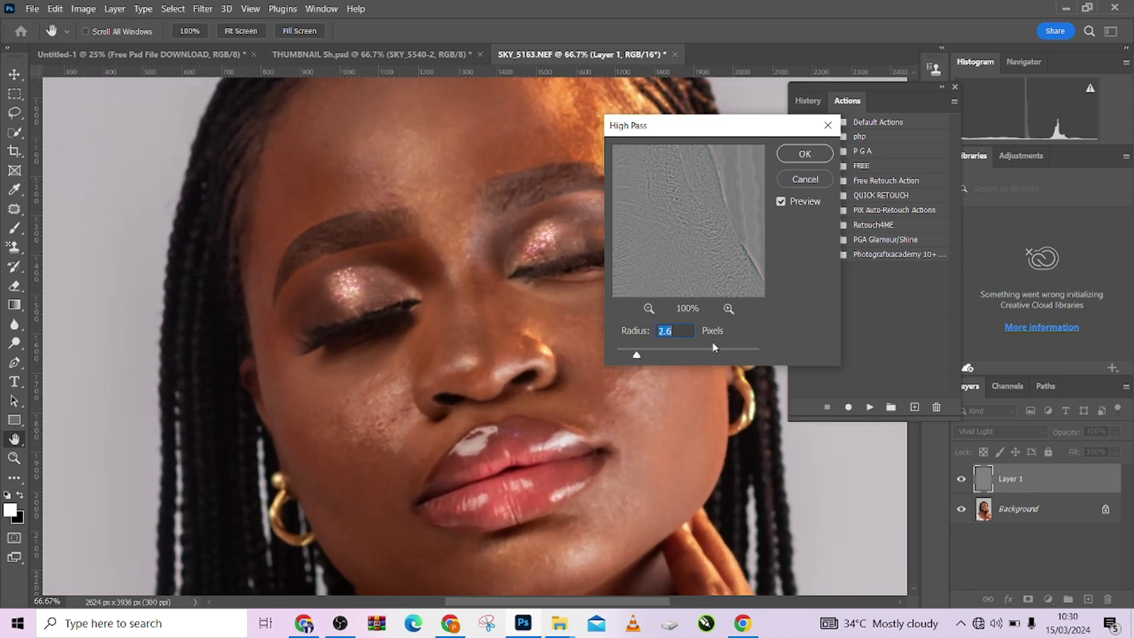
pyautogui.write('15')
pyautogui.moveTo(589, 439); pyautogui.dragTo(477, 424)
pyautogui.moveTo(450, 365)
pyautogui.mouseDown()
pyautogui.moveTo(551, 441)
pyautogui.moveTo(524, 400)
pyautogui.moveTo(481, 450)
pyautogui.moveTo(462, 318)
pyautogui.moveTo(483, 426)
pyautogui.moveTo(462, 384)
pyautogui.mouseUp()
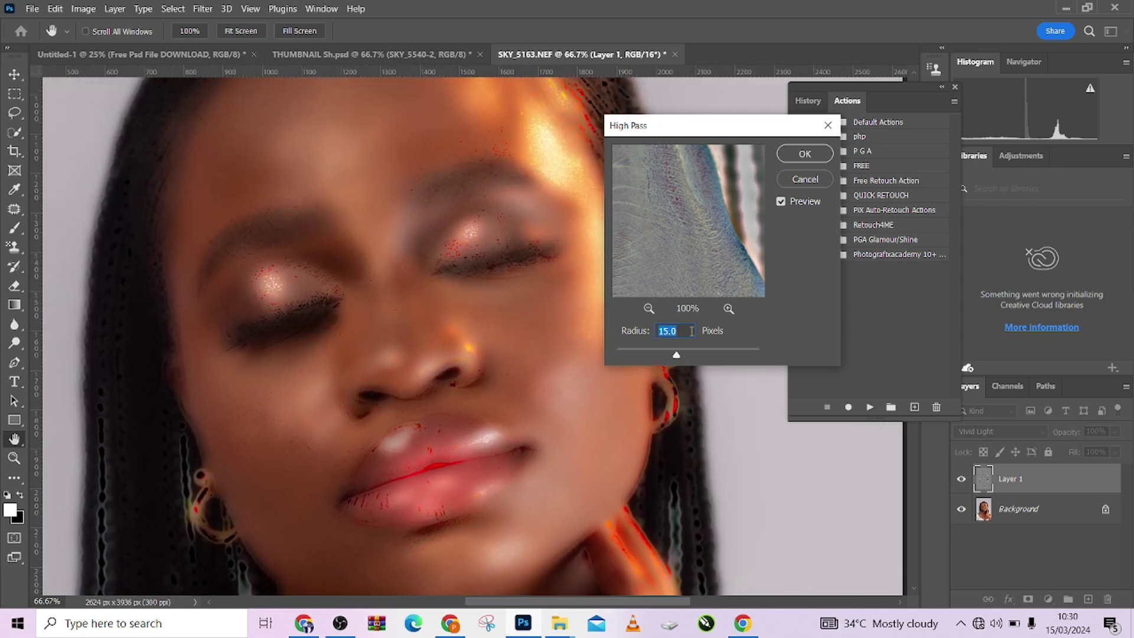
# Step: Set the High Pass radius to 22 pixels, check the skin smoothing and apply the filter
pyautogui.write('22')
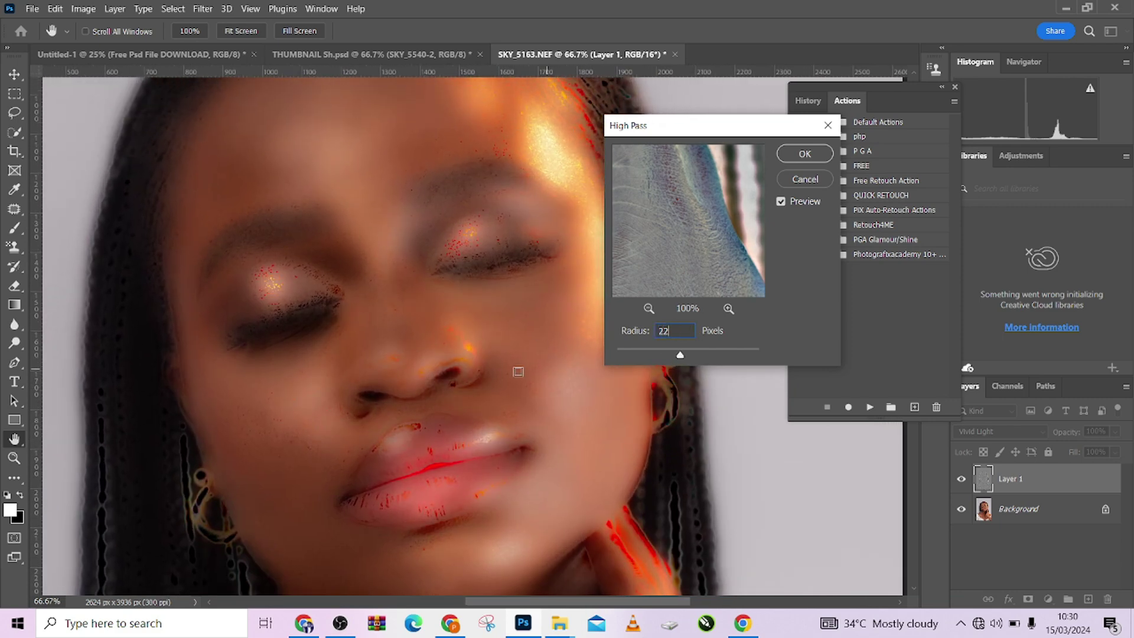
pyautogui.moveTo(519, 449); pyautogui.dragTo(460, 524)
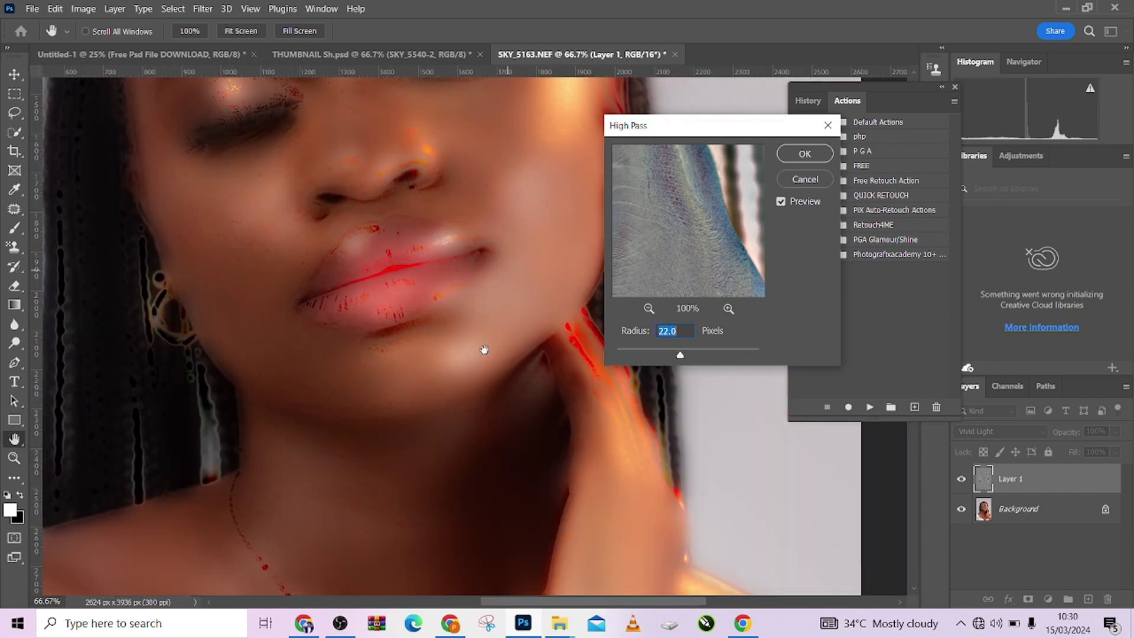
pyautogui.moveTo(485, 350); pyautogui.dragTo(471, 388)
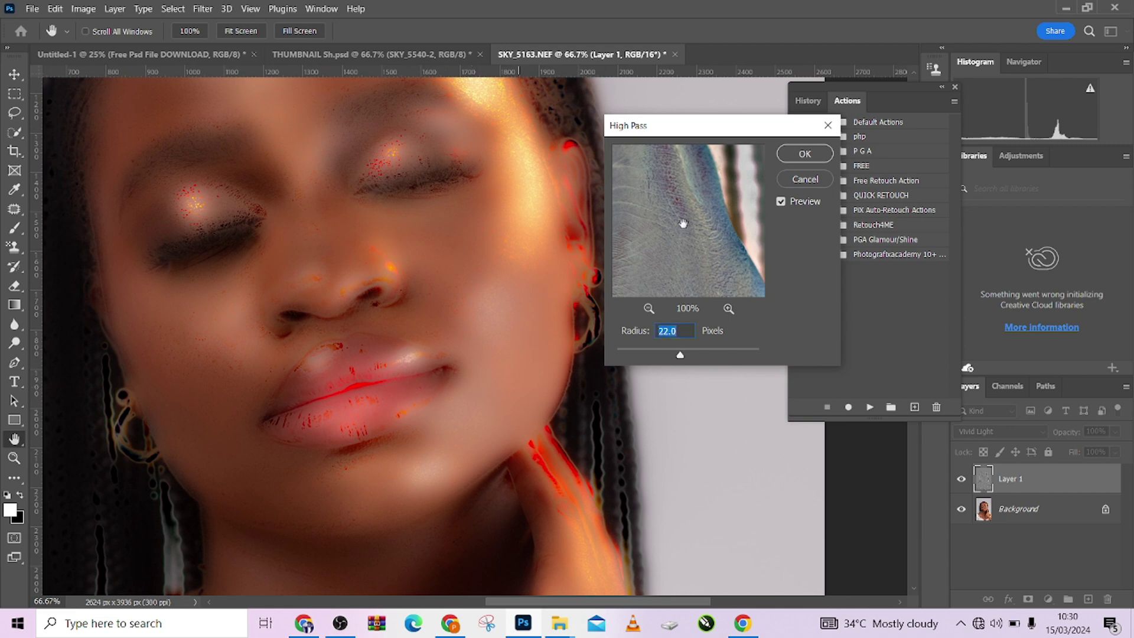
pyautogui.click(798, 154)
# Step: Start a Gaussian Blur on the High Pass layer and preview it on the face at a 4.2-pixel radius
pyautogui.click(203, 8)
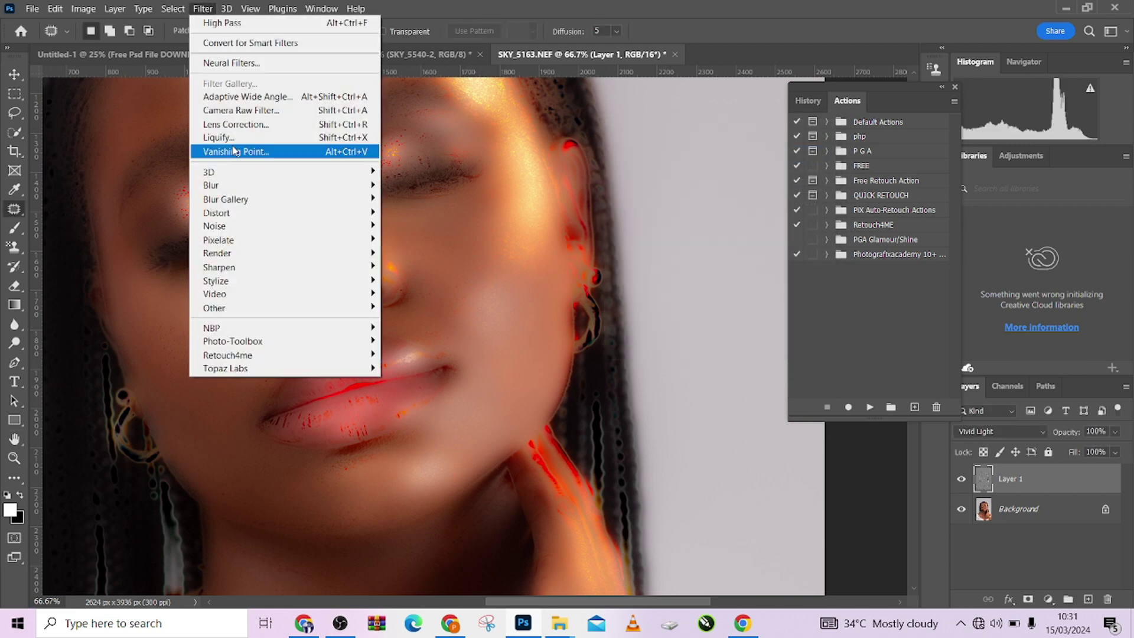
pyautogui.moveTo(242, 187)
pyautogui.click(404, 240)
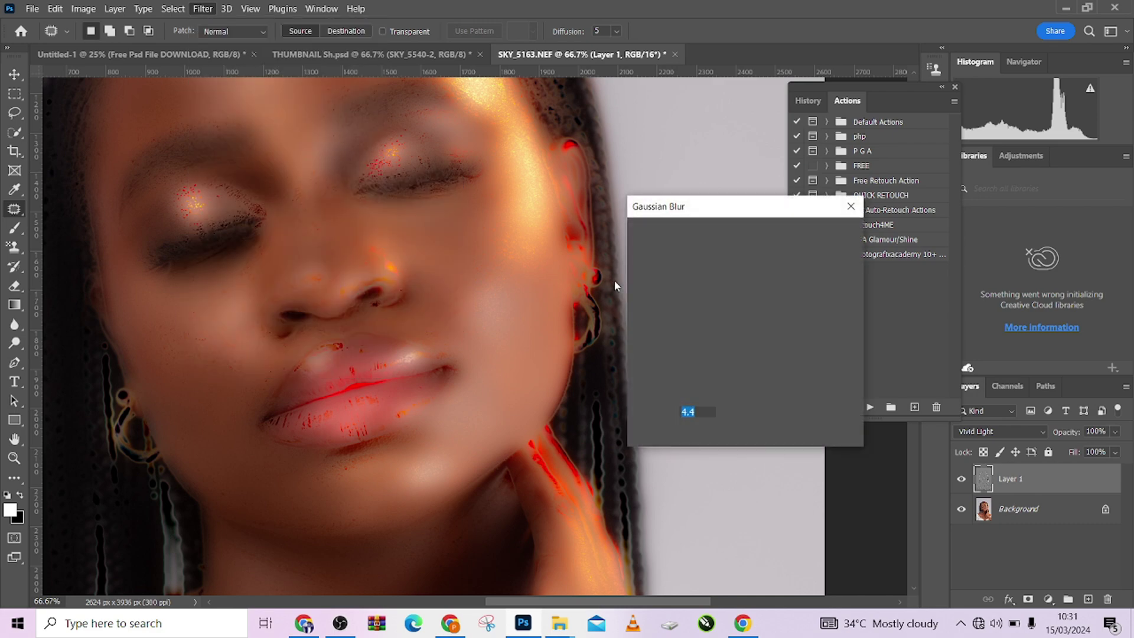
pyautogui.moveTo(512, 325); pyautogui.dragTo(562, 405)
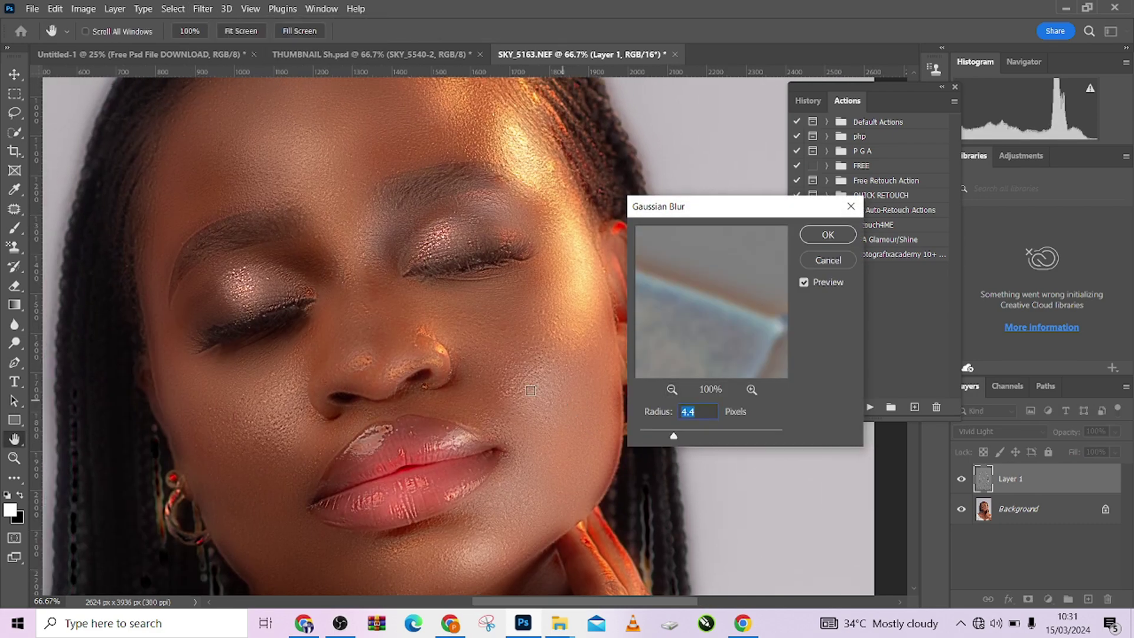
pyautogui.keyDown('alt'); pyautogui.click(477, 384); pyautogui.keyUp('alt')
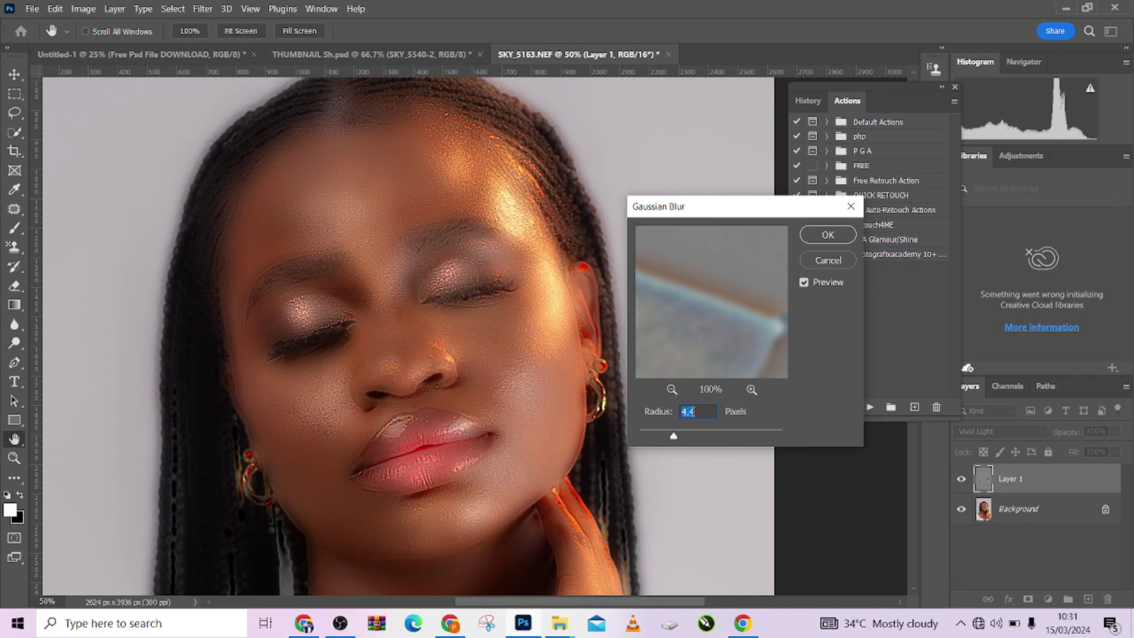
pyautogui.moveTo(658, 413)
pyautogui.mouseDown()
pyautogui.moveTo(621, 421)
pyautogui.moveTo(658, 416)
pyautogui.mouseUp()
pyautogui.keyDown('ctrl'); pyautogui.click(407, 431); pyautogui.keyUp('ctrl')
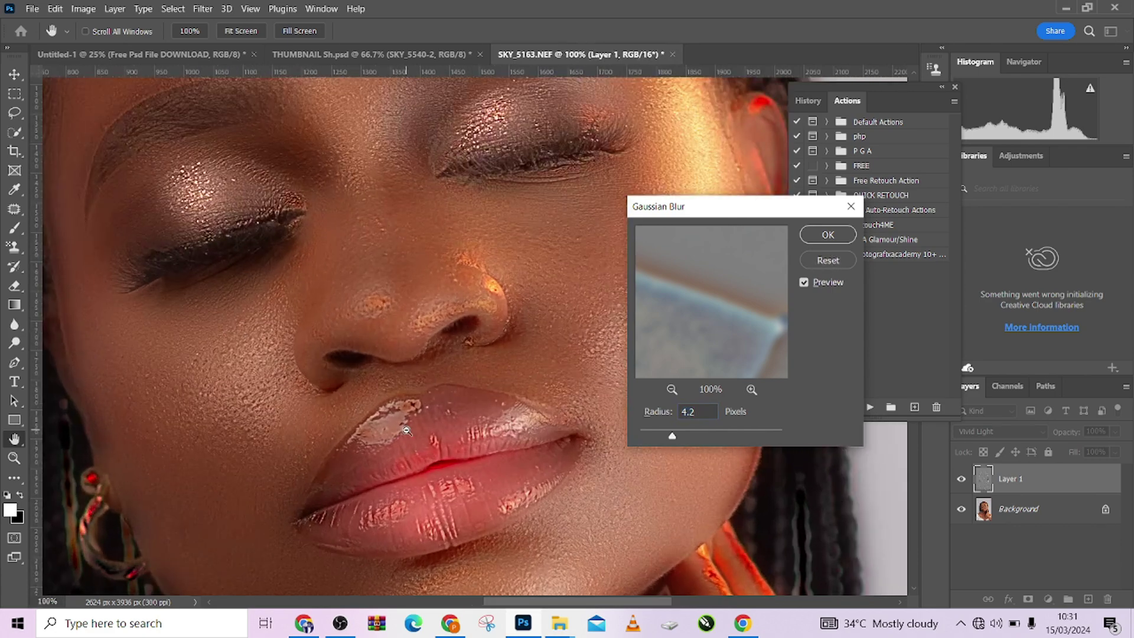
pyautogui.keyDown('alt'); pyautogui.click(407, 432); pyautogui.keyUp('alt')
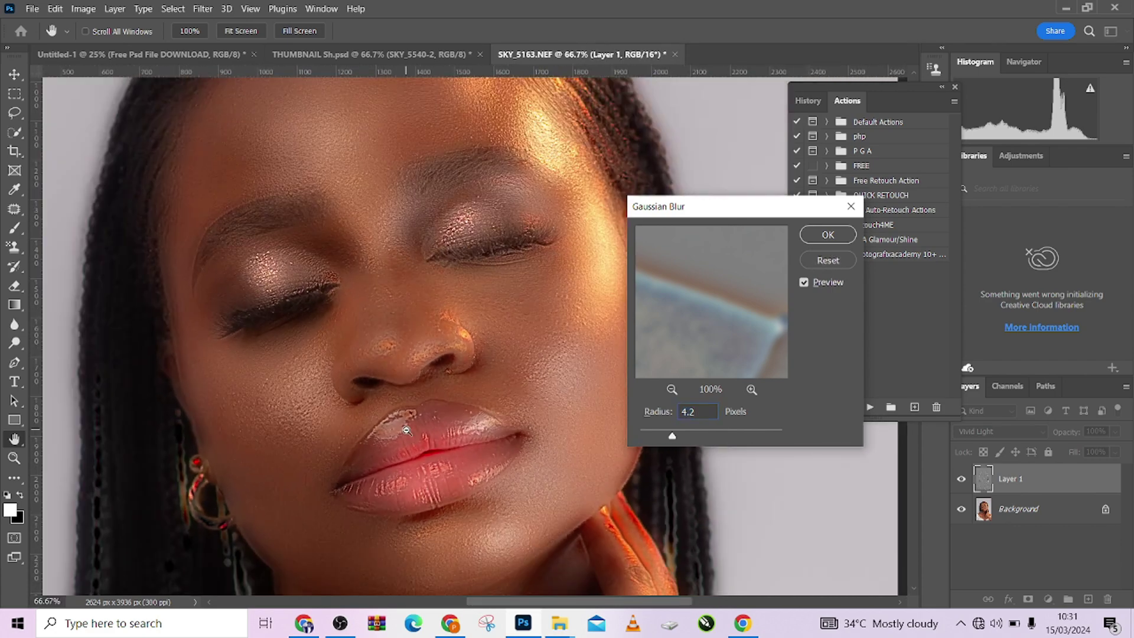
pyautogui.keyDown('alt'); pyautogui.click(407, 431); pyautogui.keyUp('alt')
pyautogui.keyDown('alt'); pyautogui.click(407, 432); pyautogui.keyUp('alt')
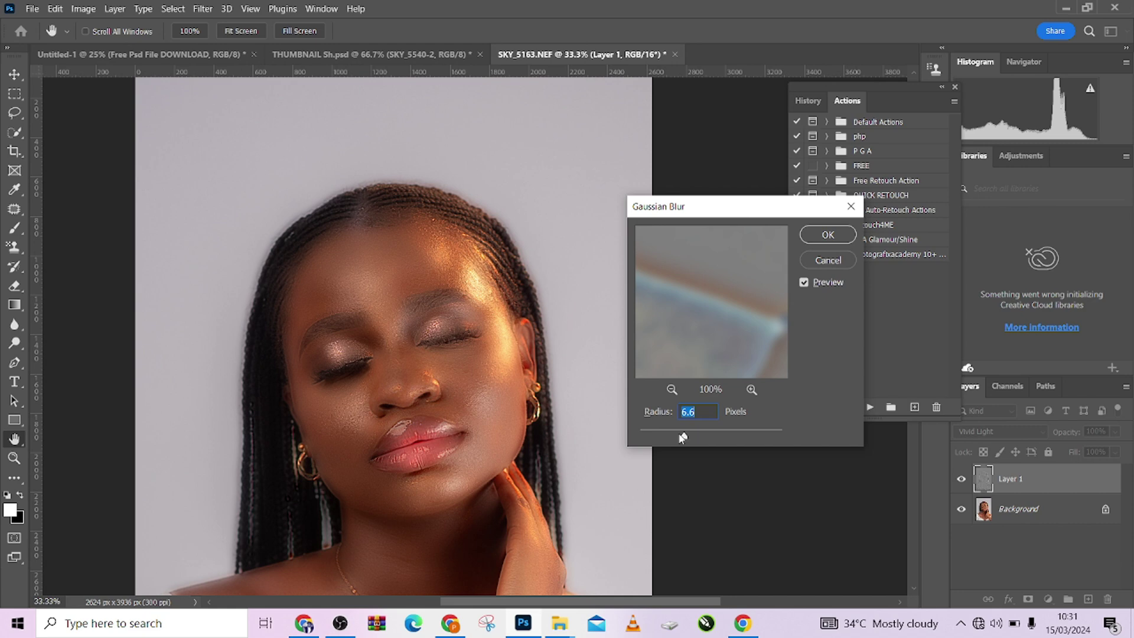
# Step: Check the smoothing on the face at a 3-pixel blur, set the Gaussian Blur radius to 4 pixels and apply it
pyautogui.moveTo(683, 437); pyautogui.dragTo(662, 437)
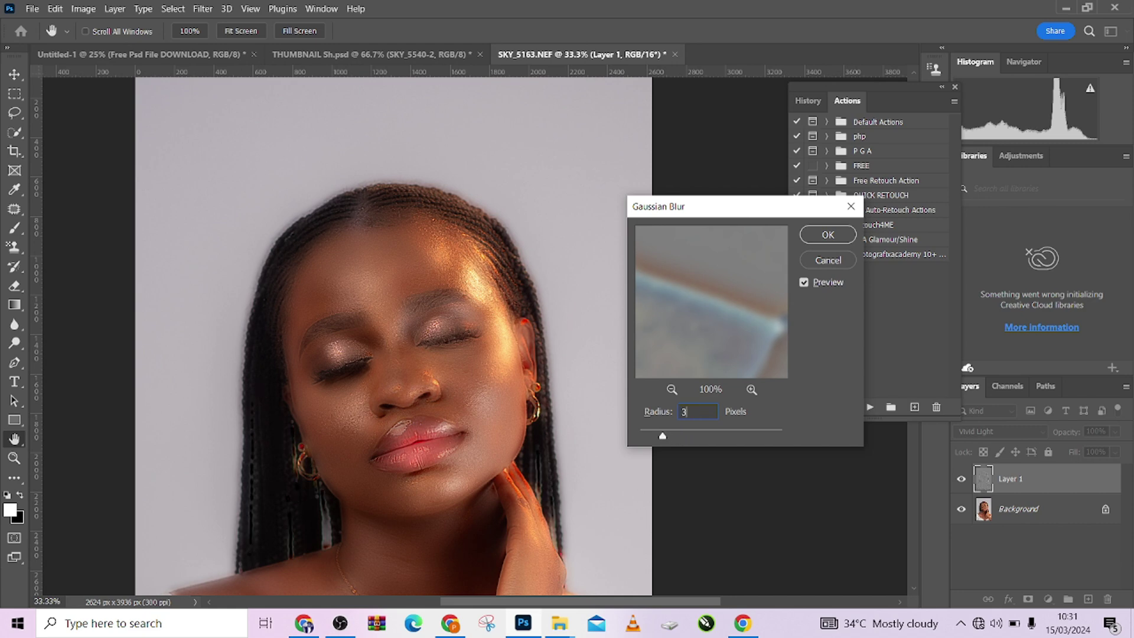
pyautogui.keyDown('ctrl'); pyautogui.click(443, 401); pyautogui.keyUp('ctrl')
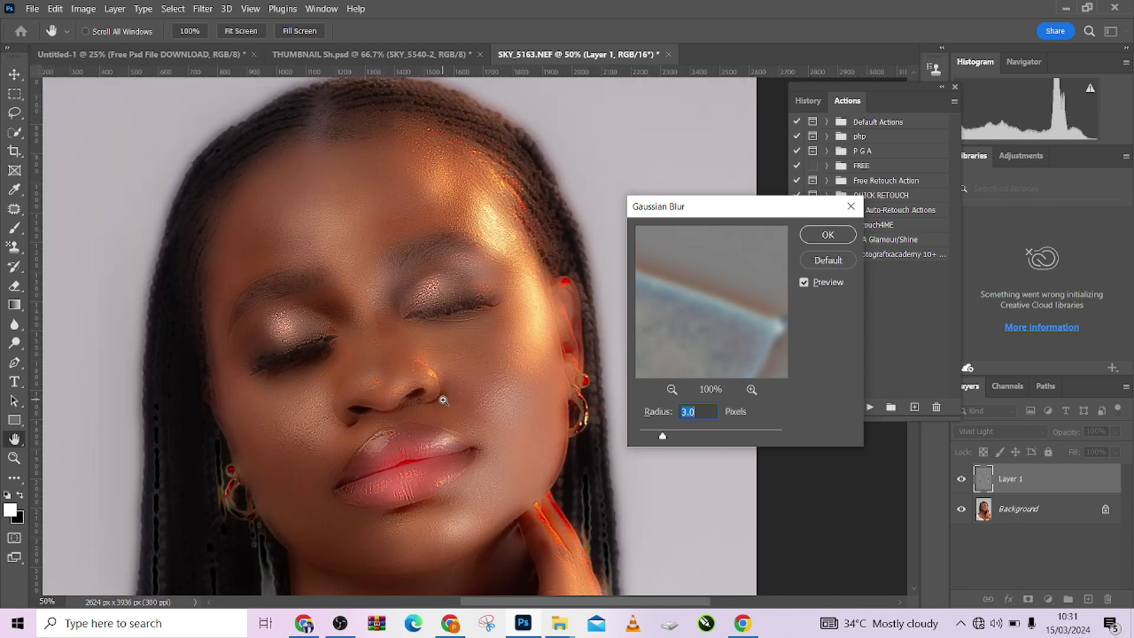
pyautogui.keyDown('ctrl'); pyautogui.click(443, 401); pyautogui.keyUp('ctrl')
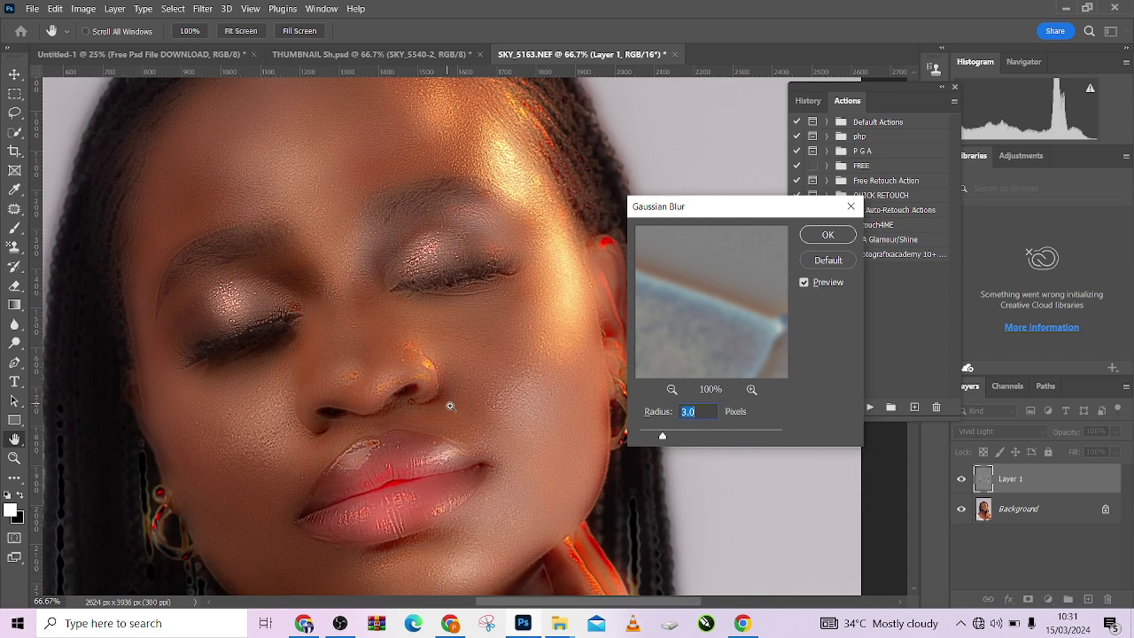
pyautogui.moveTo(463, 488); pyautogui.dragTo(491, 352)
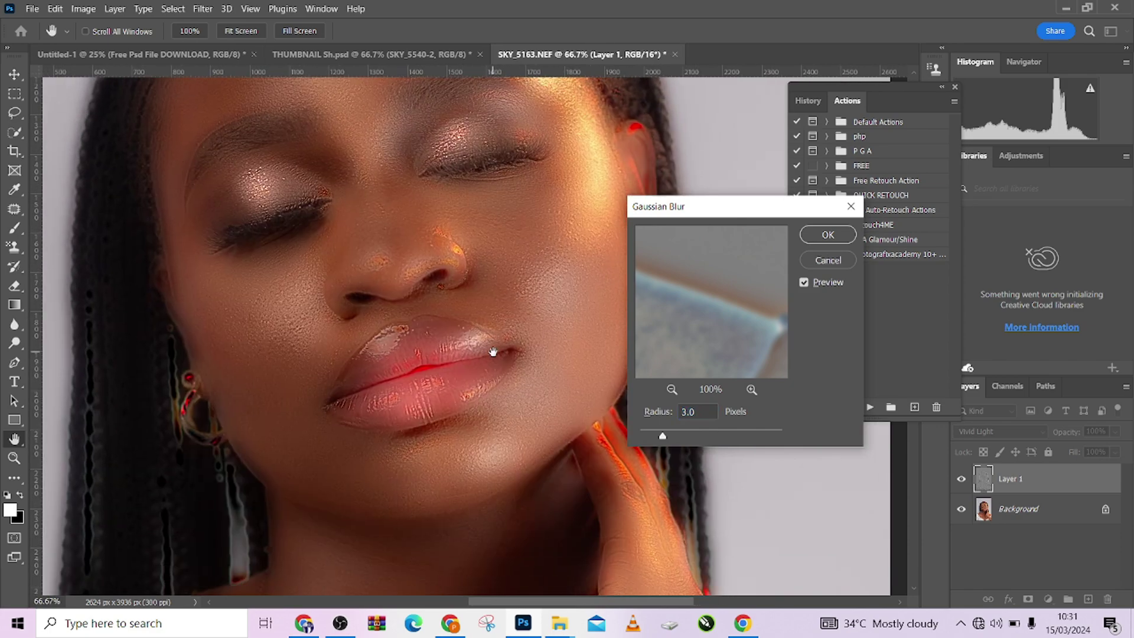
pyautogui.moveTo(437, 260); pyautogui.dragTo(445, 459)
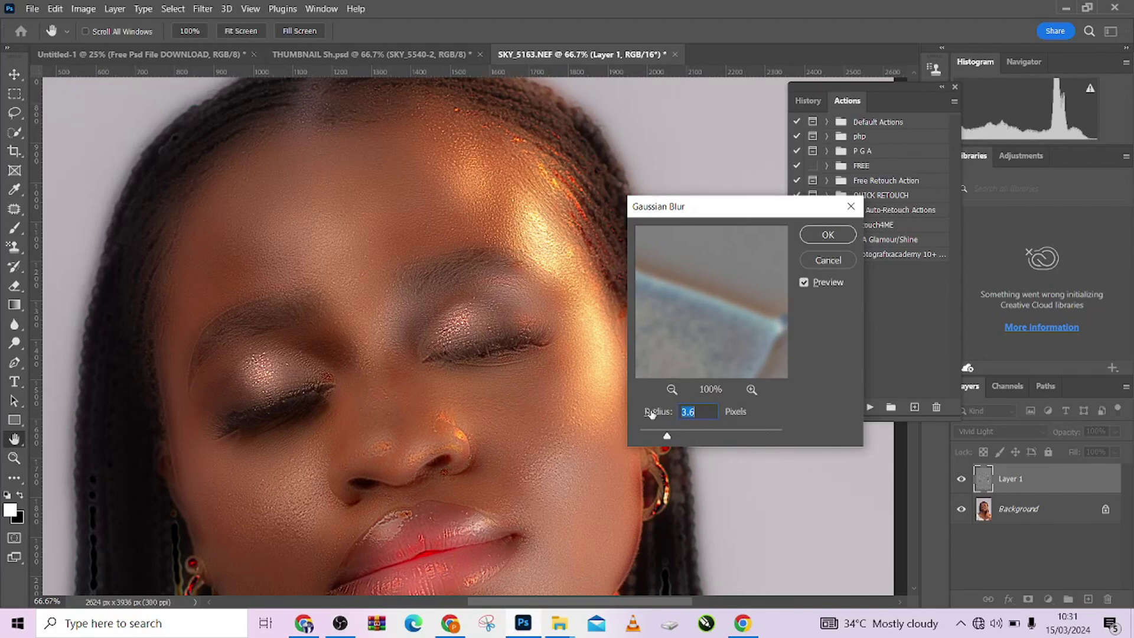
pyautogui.write('4')
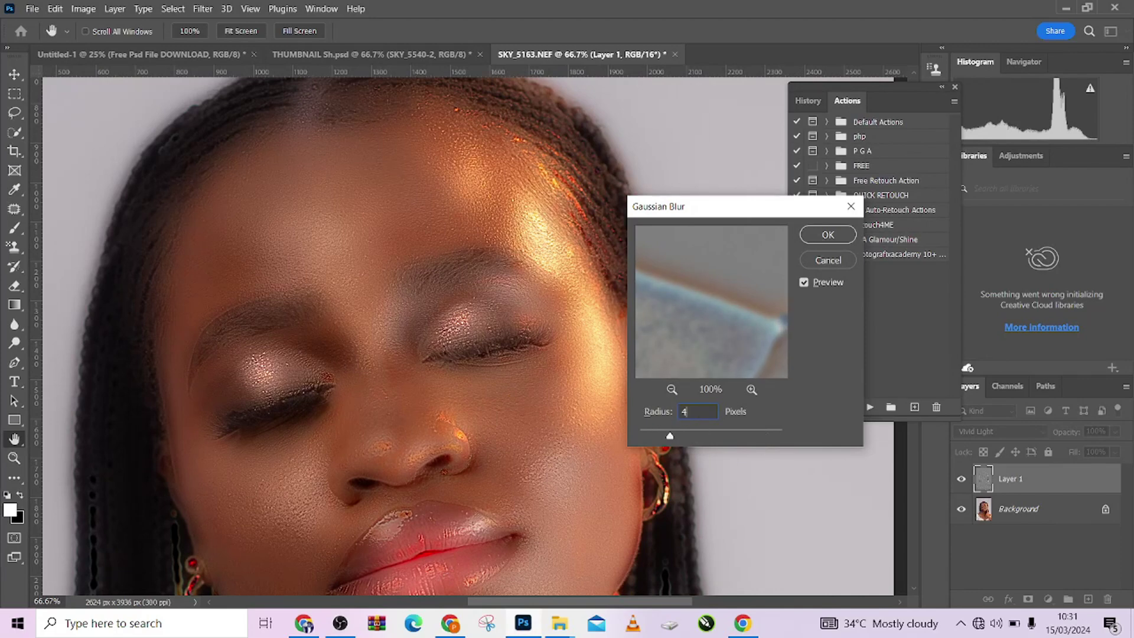
pyautogui.click(841, 239)
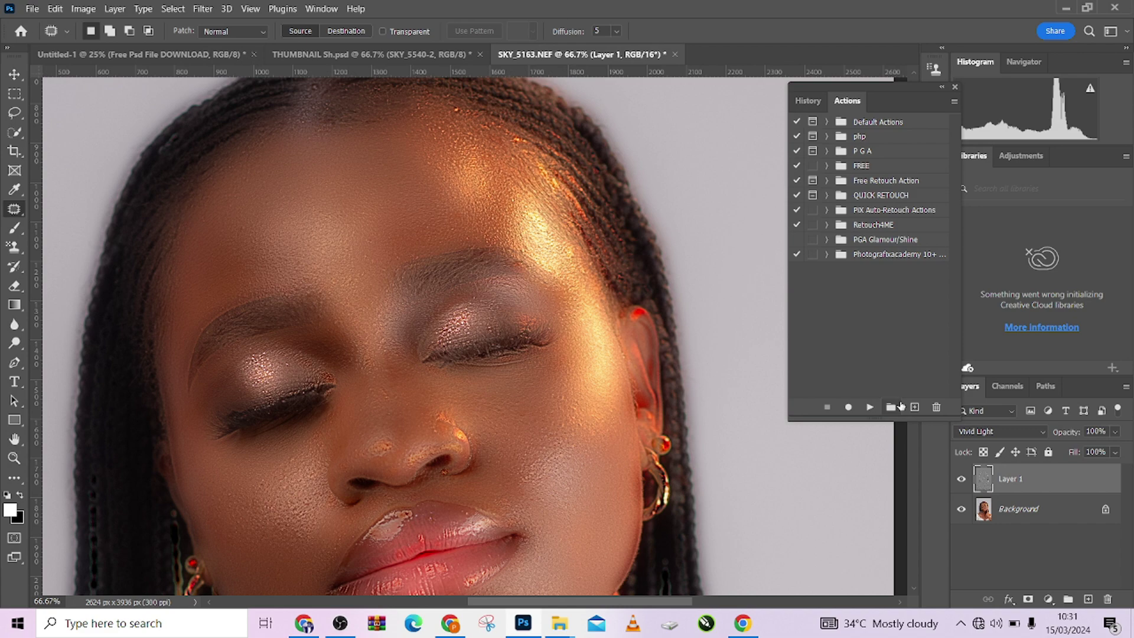
# Step: Hide Layer 1 behind a black mask and set up a white Brush with 100% flow
pyautogui.keyDown('alt'); pyautogui.click(1028, 599); pyautogui.keyUp('alt')
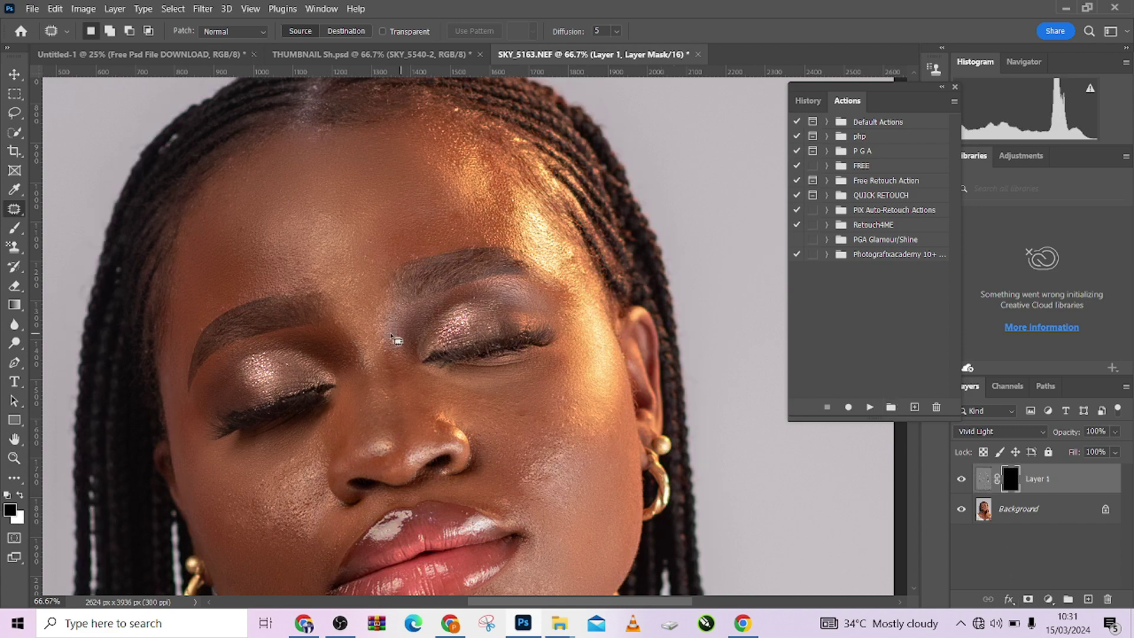
pyautogui.click(15, 228)
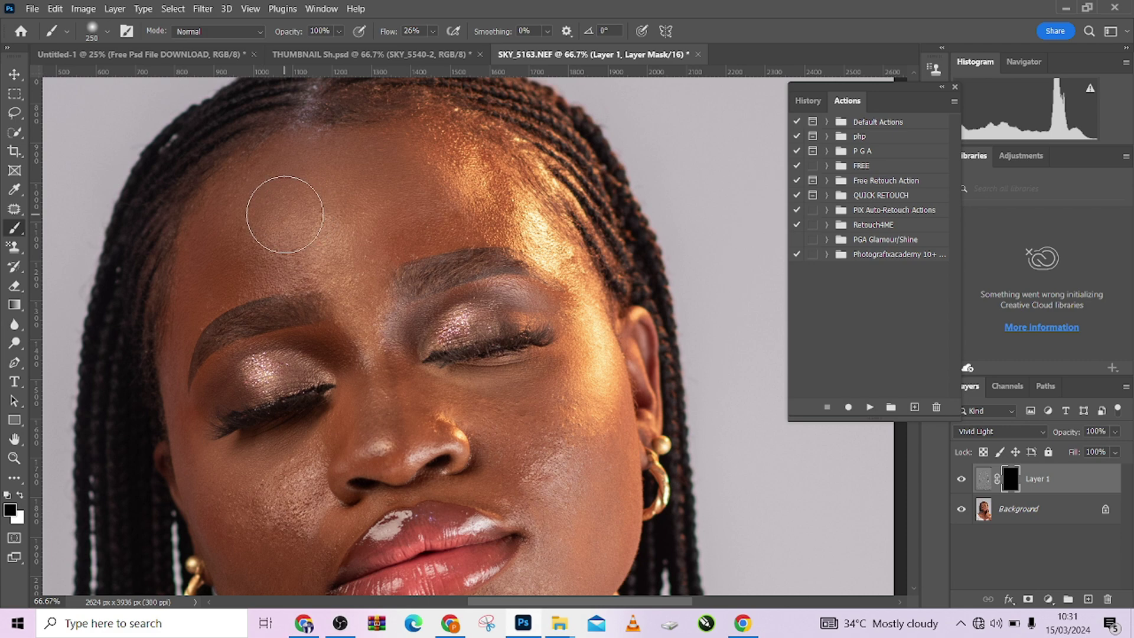
pyautogui.moveTo(285, 214)
pyautogui.mouseDown()
pyautogui.moveTo(342, 223)
pyautogui.moveTo(395, 254)
pyautogui.mouseUp()
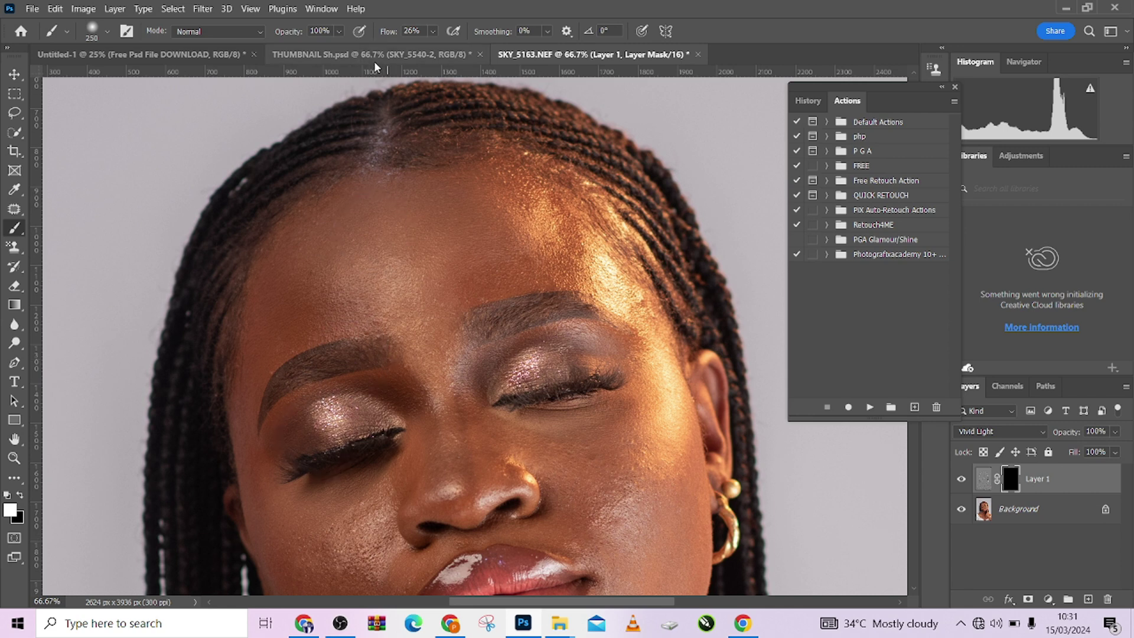
pyautogui.moveTo(389, 34); pyautogui.dragTo(443, 34)
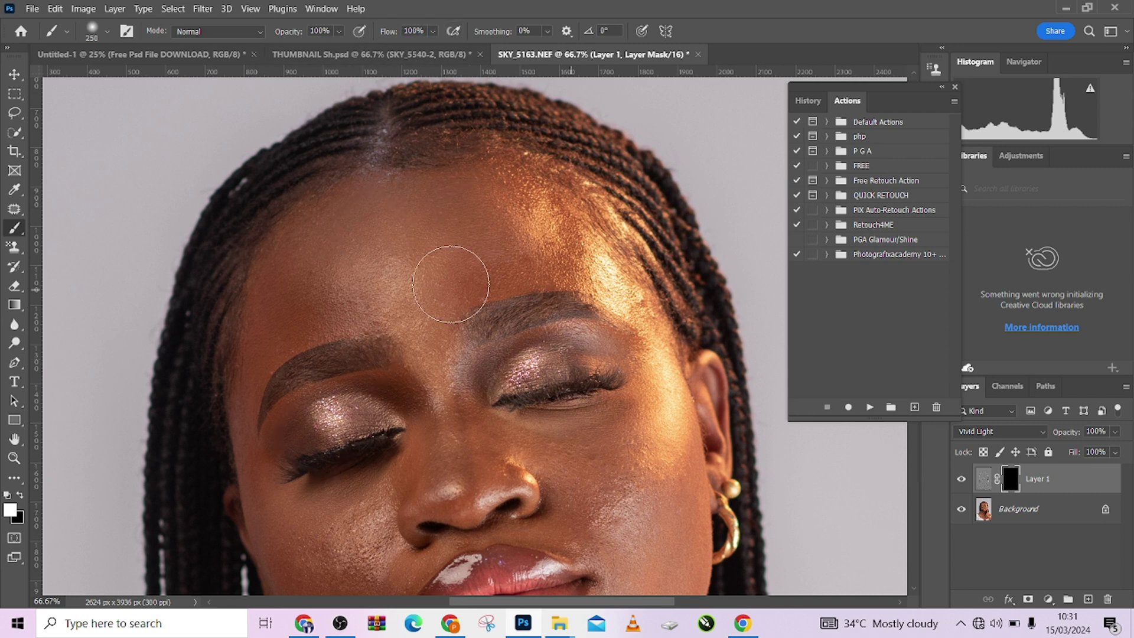
# Step: Paint white on Layer 1's mask over the forehead, reducing the brush to 100 and 60 pixels near the eyebrows
pyautogui.press('[')
pyautogui.press('[')
pyautogui.press('[')
pyautogui.moveTo(487, 185)
pyautogui.mouseDown()
pyautogui.moveTo(526, 210)
pyautogui.moveTo(512, 234)
pyautogui.moveTo(520, 253)
pyautogui.moveTo(481, 279)
pyautogui.mouseUp()
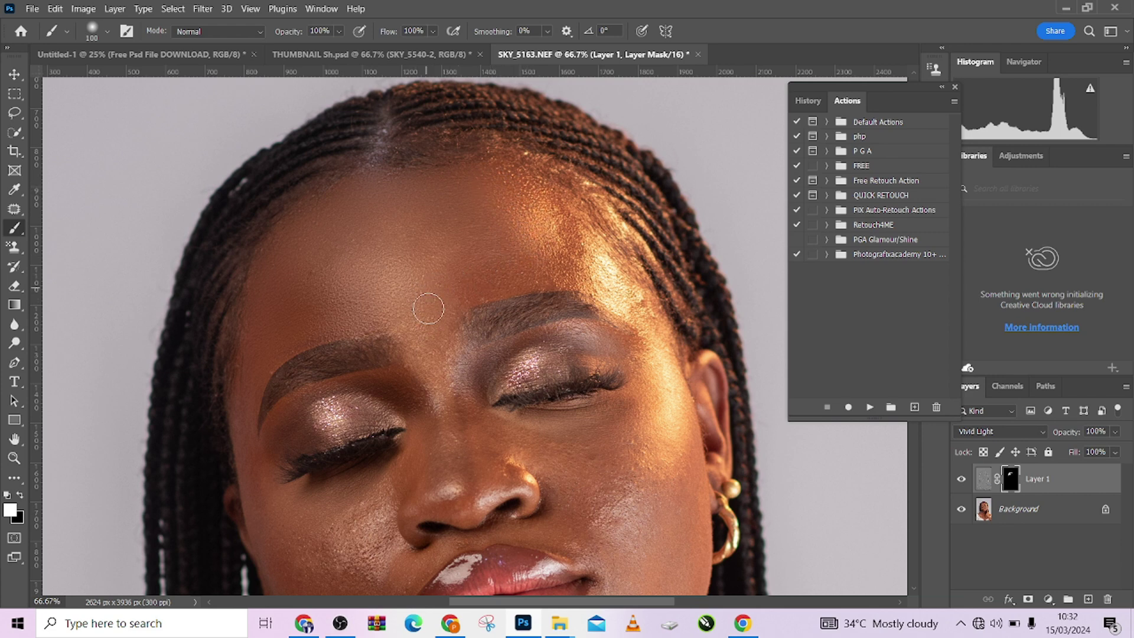
pyautogui.press('[')
pyautogui.press('[')
pyautogui.scroll(-2, 636, 319)
pyautogui.press('[')
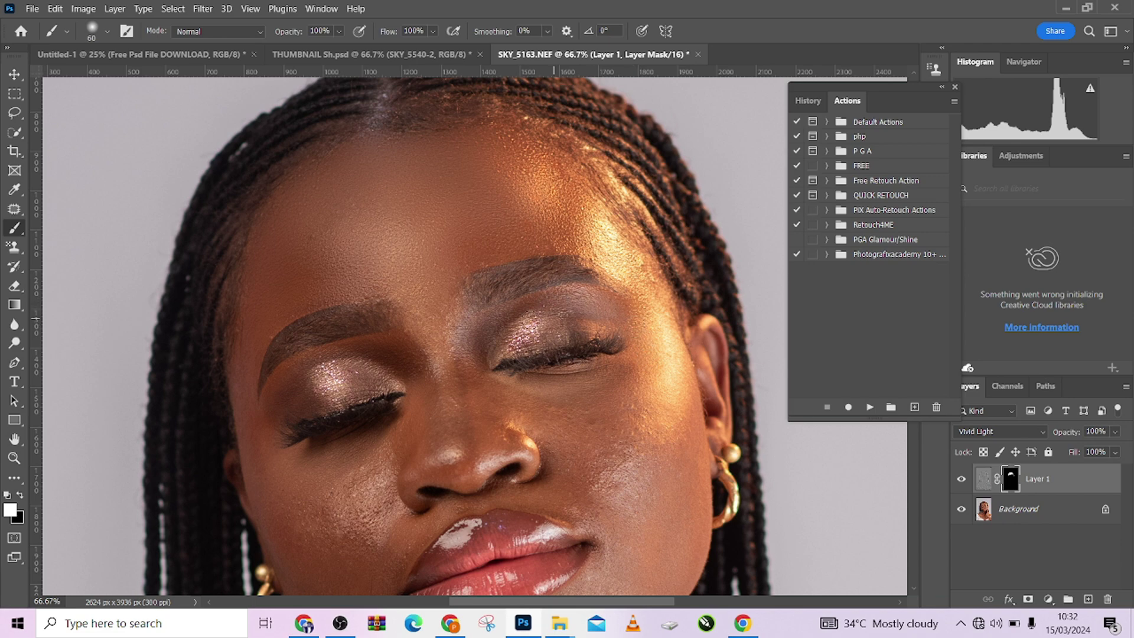
# Step: Refine the mask around the eyelid and nose with an 80-pixel brush, alternating between white and black paint
pyautogui.press(']')
pyautogui.press(']')
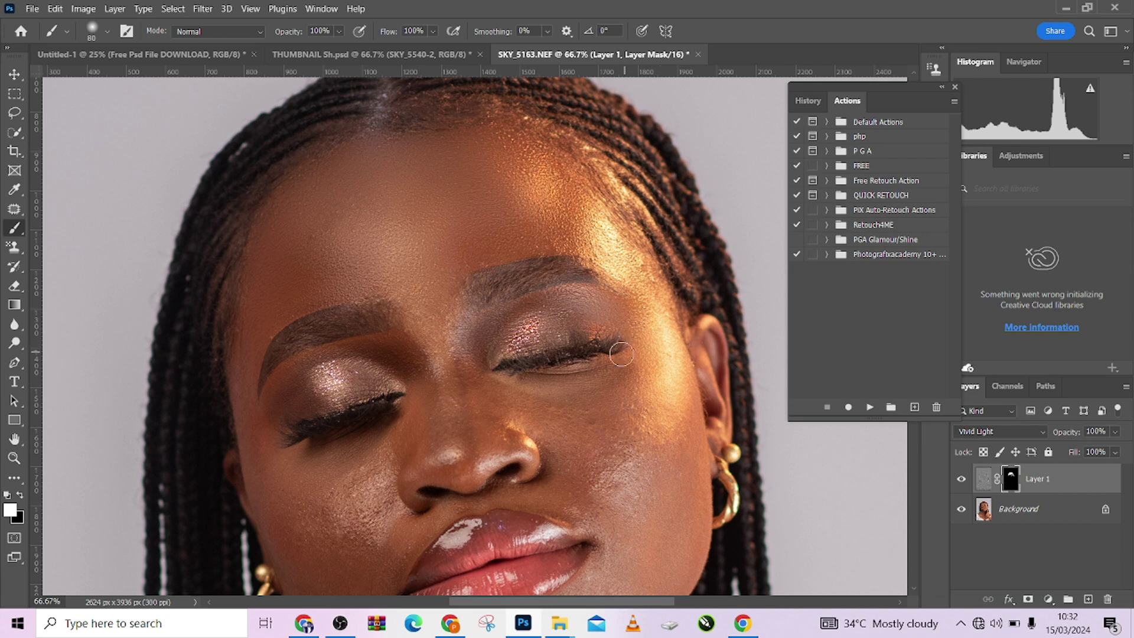
pyautogui.press('x')
pyautogui.click(527, 337)
pyautogui.press('x')
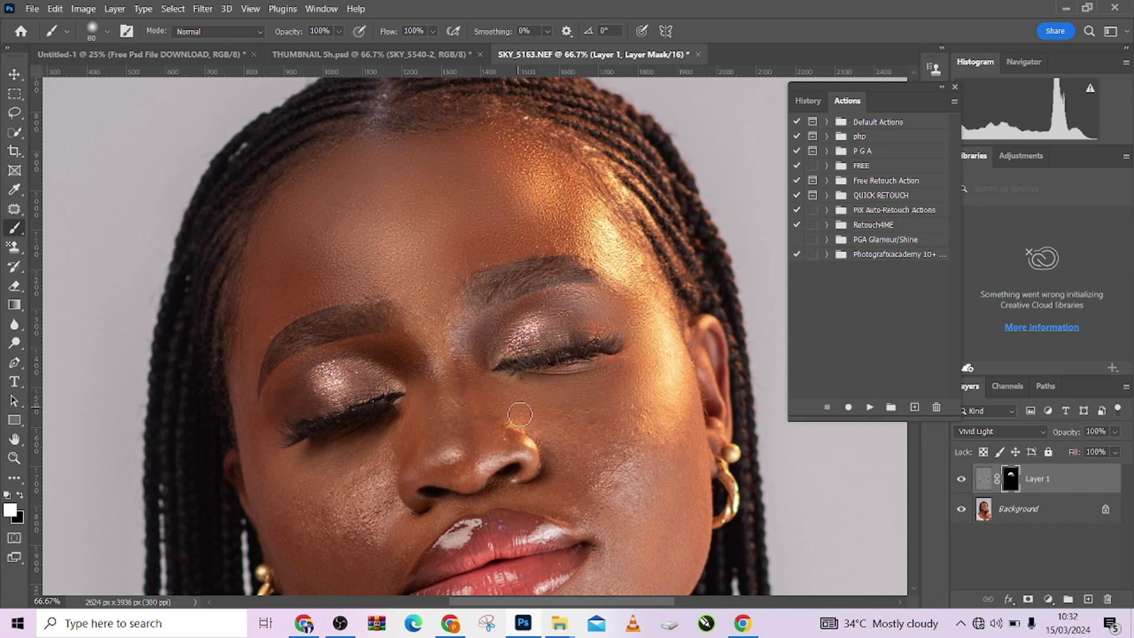
pyautogui.press('x')
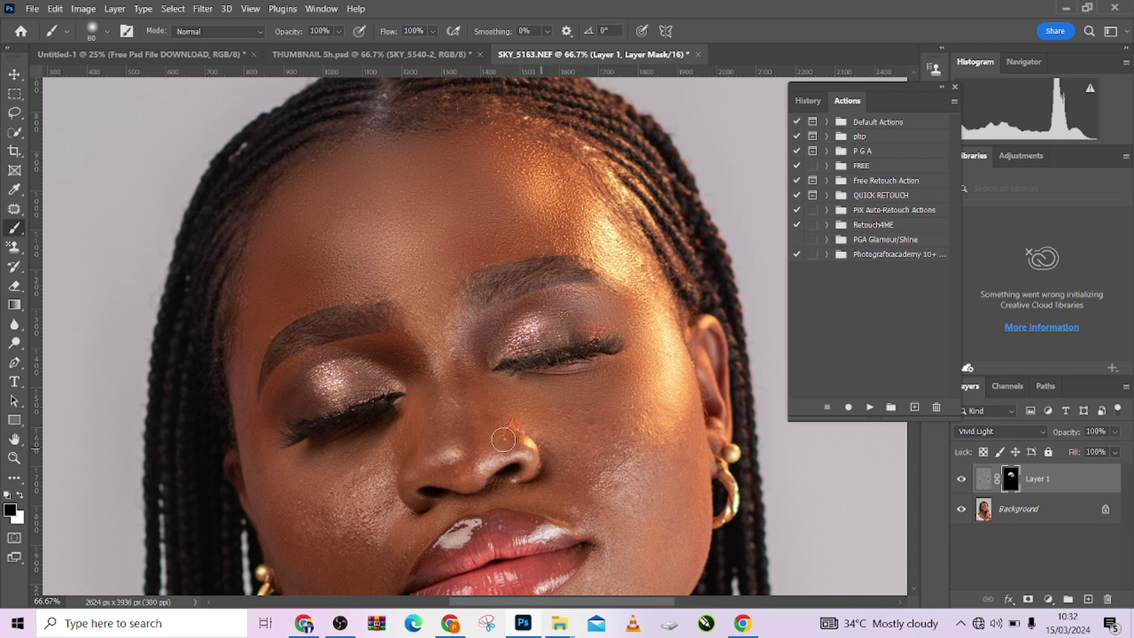
pyautogui.press('x')
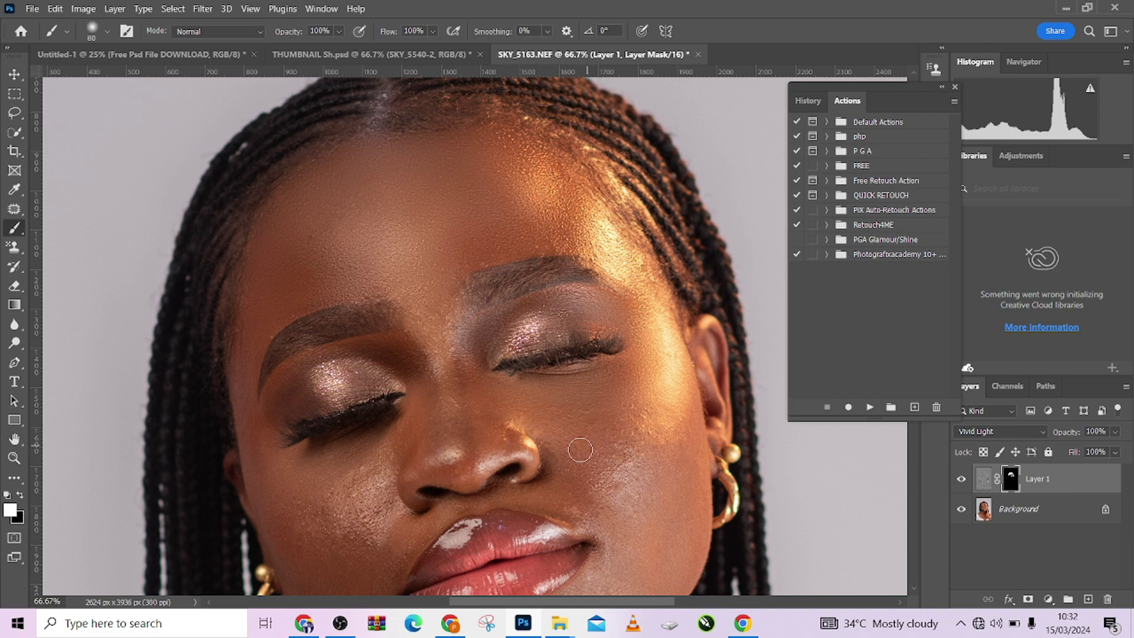
# Step: Paint white on the mask over the highlighted cheek between the nose and the ear, down to the jaw
pyautogui.moveTo(643, 456); pyautogui.dragTo(652, 455)
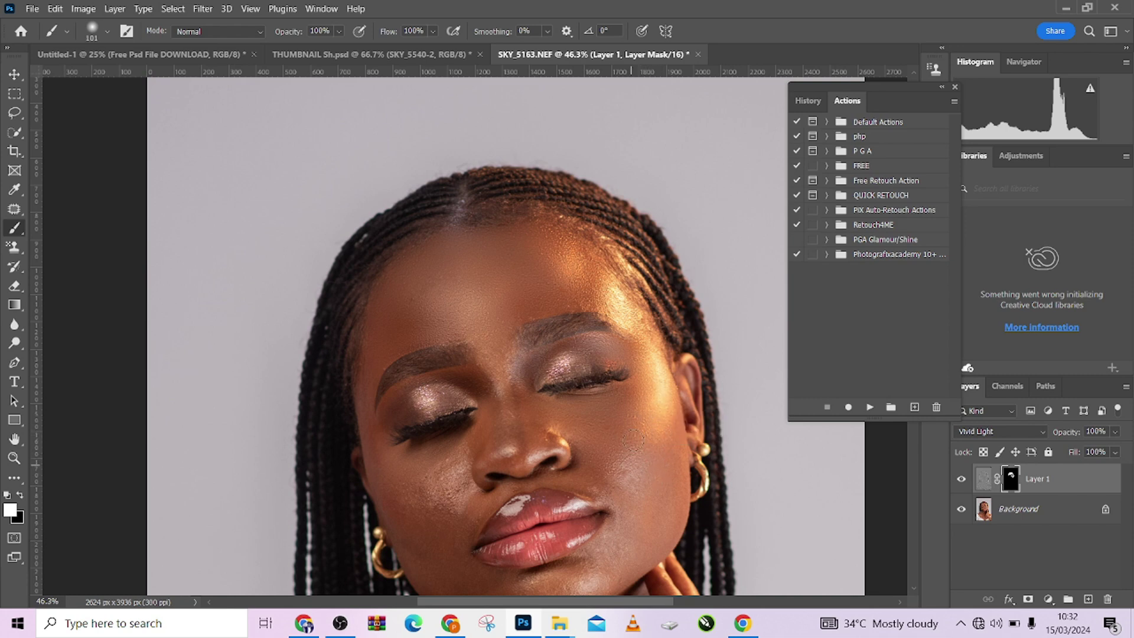
pyautogui.moveTo(596, 488); pyautogui.dragTo(630, 475)
pyautogui.moveTo(643, 428); pyautogui.dragTo(655, 393)
pyautogui.moveTo(640, 473); pyautogui.dragTo(585, 382)
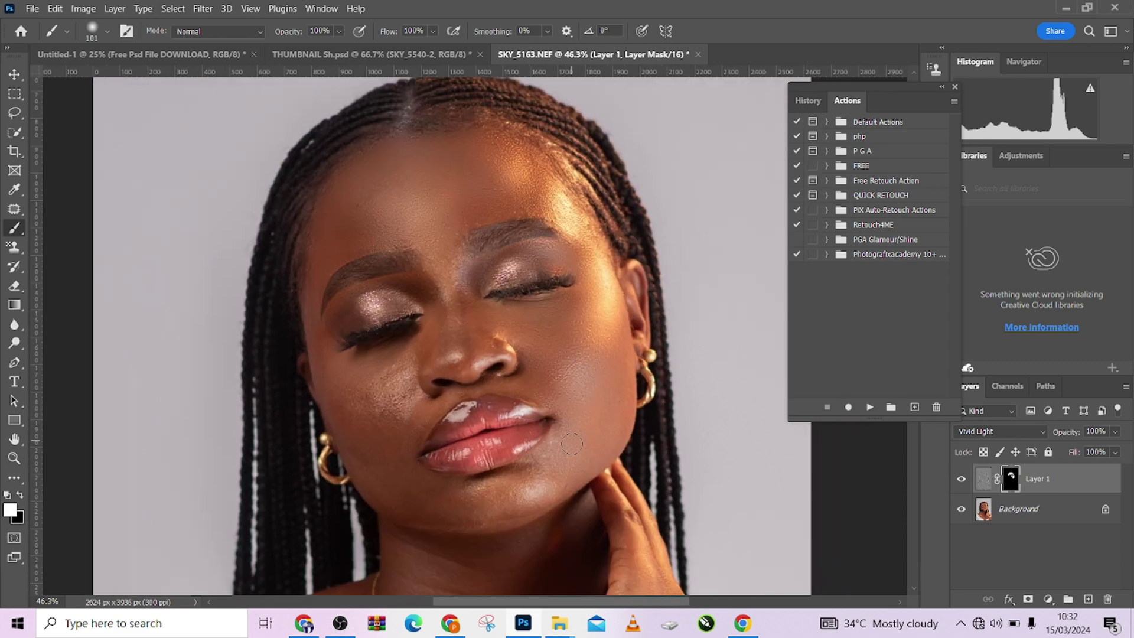
# Step: Paint white on the mask over the chin and the opposite cheek with a 69-pixel brush
pyautogui.scroll(3, 572, 444)
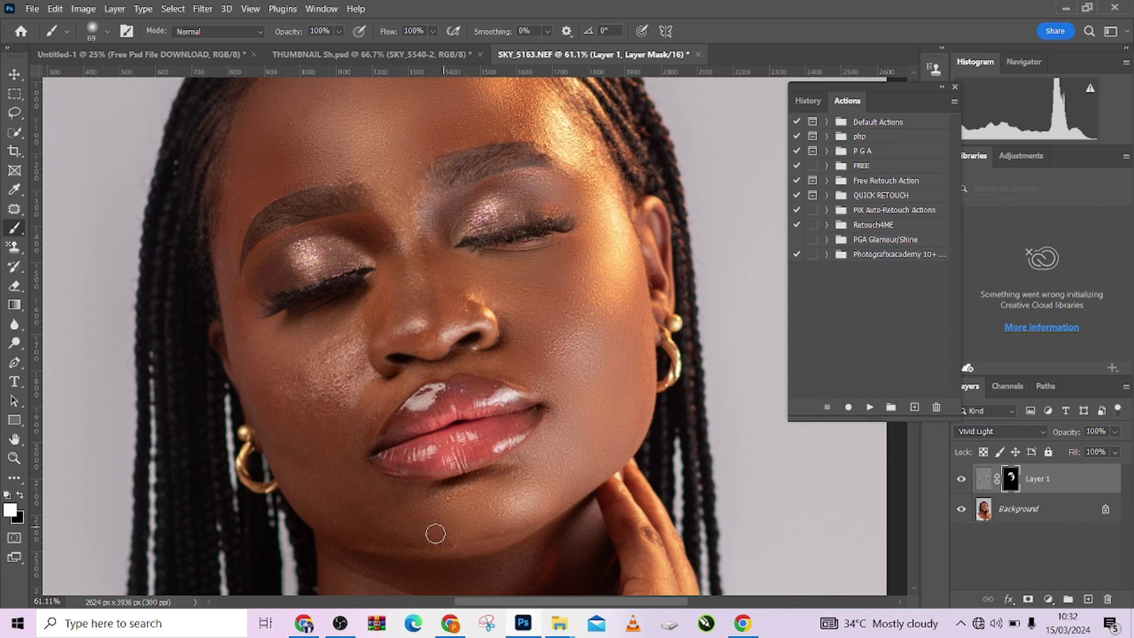
pyautogui.moveTo(327, 481)
pyautogui.mouseDown()
pyautogui.moveTo(409, 518)
pyautogui.moveTo(407, 529)
pyautogui.mouseUp()
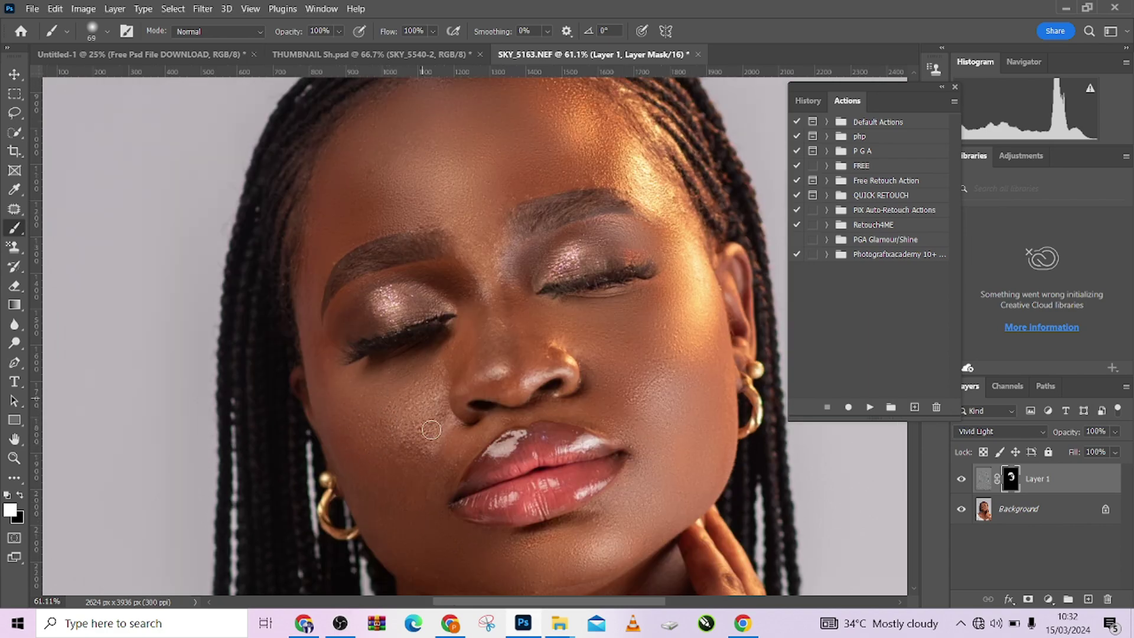
pyautogui.scroll(2, 466, 425)
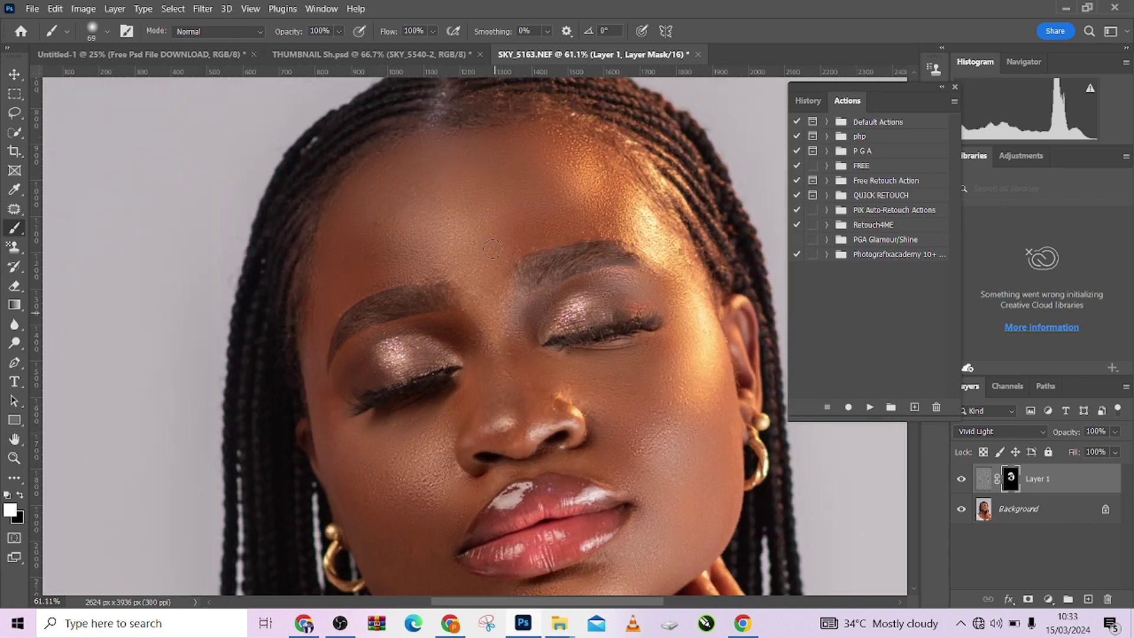
pyautogui.scroll(-1, 524, 506)
pyautogui.scroll(-2, 576, 373)
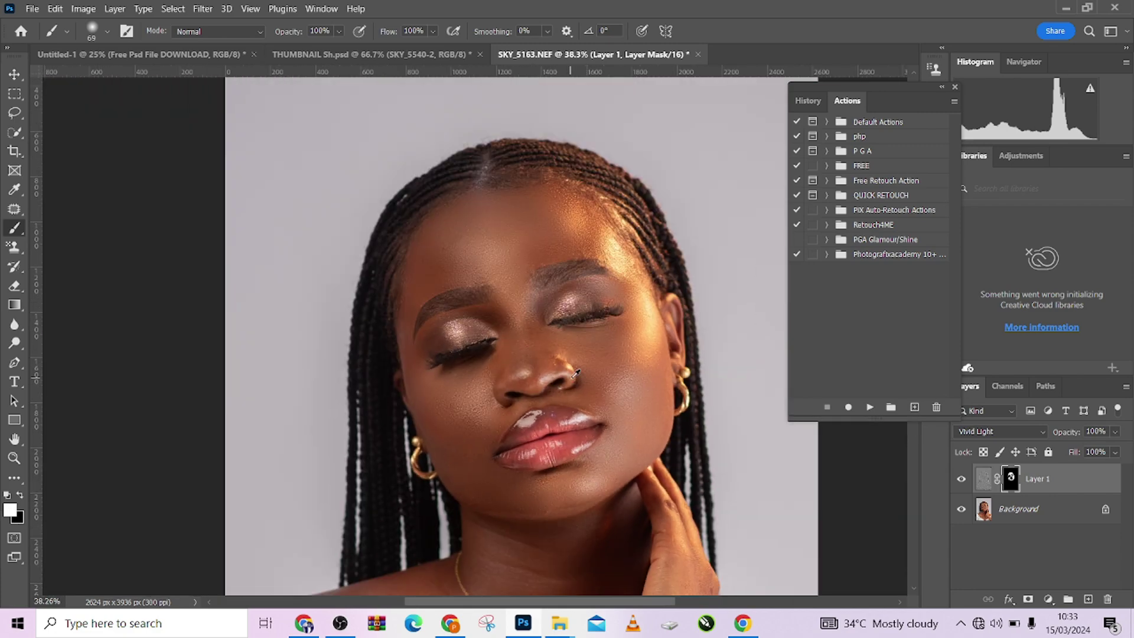
pyautogui.scroll(1, 576, 373)
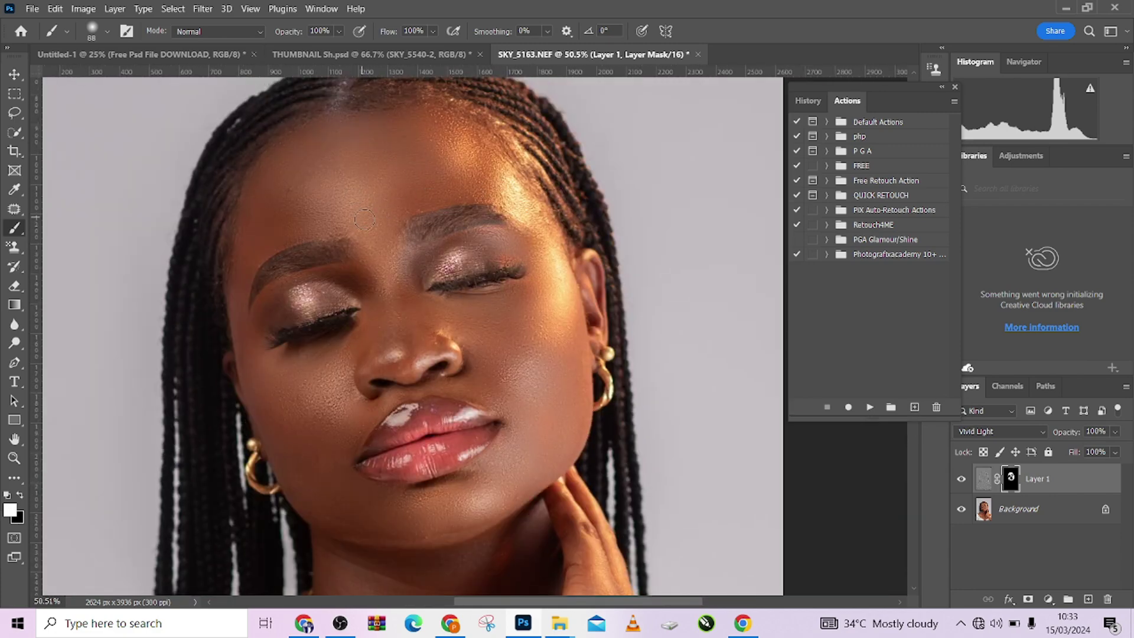
pyautogui.scroll(1, 364, 219)
# Step: Enlarge the brush to 187 pixels and paint white on the mask over the neck, raised hand and wrist
pyautogui.scroll(-4, 402, 331)
pyautogui.press(']')
pyautogui.press(']')
pyautogui.press(']')
pyautogui.press(']')
pyautogui.moveTo(436, 395)
pyautogui.mouseDown()
pyautogui.moveTo(423, 459)
pyautogui.moveTo(398, 497)
pyautogui.mouseUp()
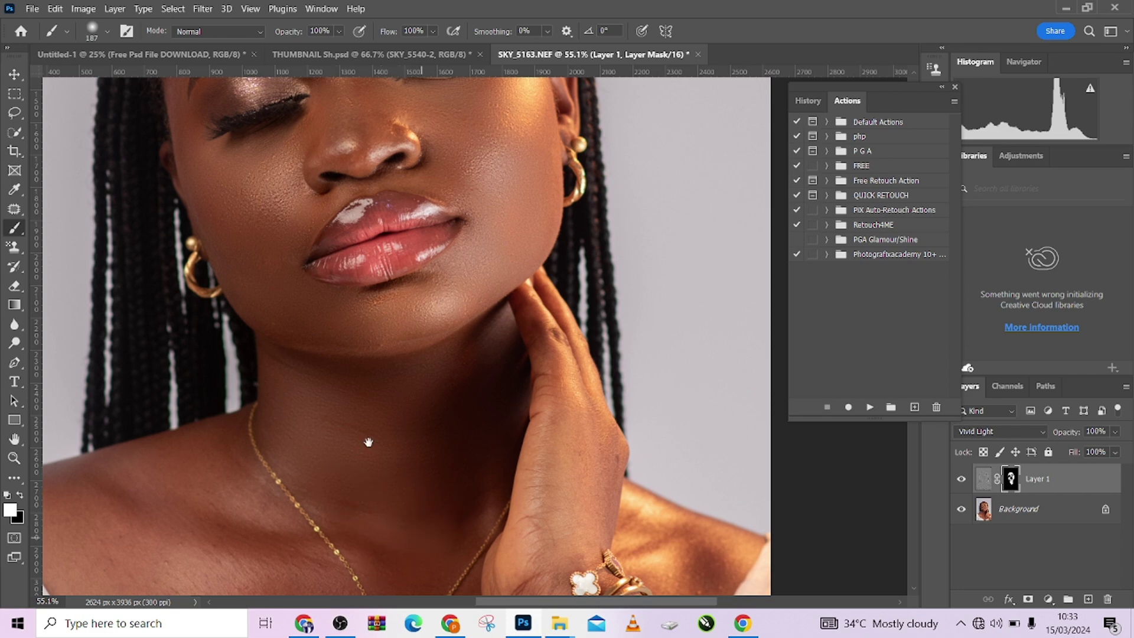
pyautogui.moveTo(369, 442); pyautogui.dragTo(270, 283)
pyautogui.moveTo(424, 423); pyautogui.dragTo(309, 269)
pyautogui.keyDown('alt'); pyautogui.rightClick(453, 482); pyautogui.keyUp('alt')
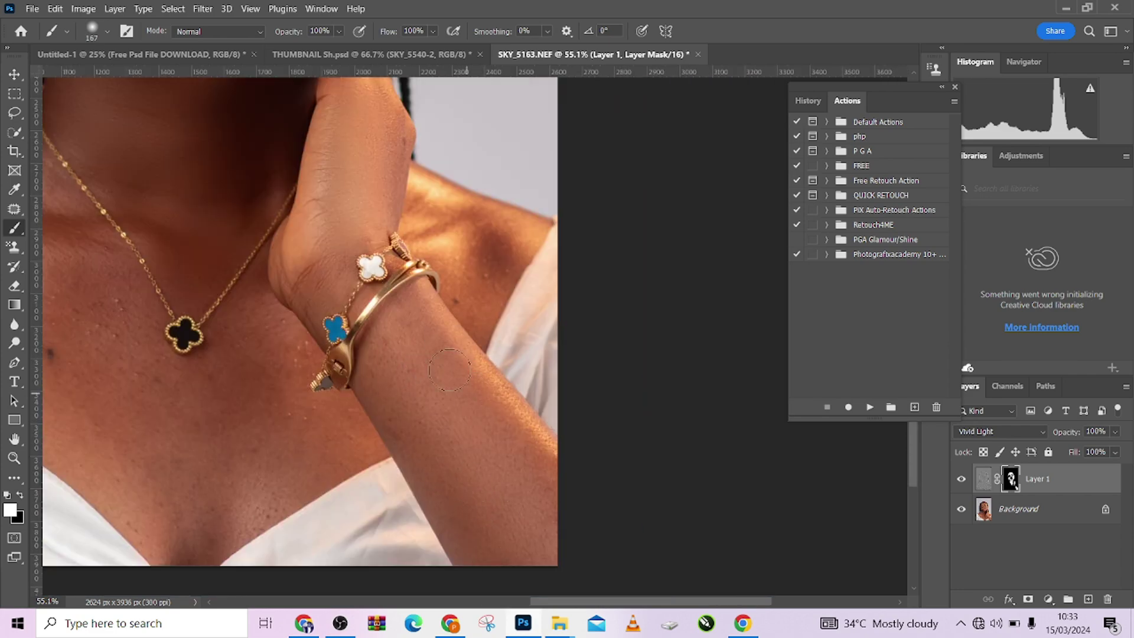
# Step: Paint white on the mask over the shoulder and chest around the necklace with a 144-pixel brush
pyautogui.moveTo(137, 287); pyautogui.dragTo(341, 404)
pyautogui.moveTo(137, 350); pyautogui.dragTo(457, 434)
pyautogui.moveTo(453, 485); pyautogui.dragTo(318, 374)
pyautogui.moveTo(484, 396)
pyautogui.mouseDown()
pyautogui.moveTo(301, 408)
pyautogui.moveTo(354, 419)
pyautogui.moveTo(497, 387)
pyautogui.moveTo(443, 494)
pyautogui.moveTo(328, 467)
pyautogui.mouseUp()
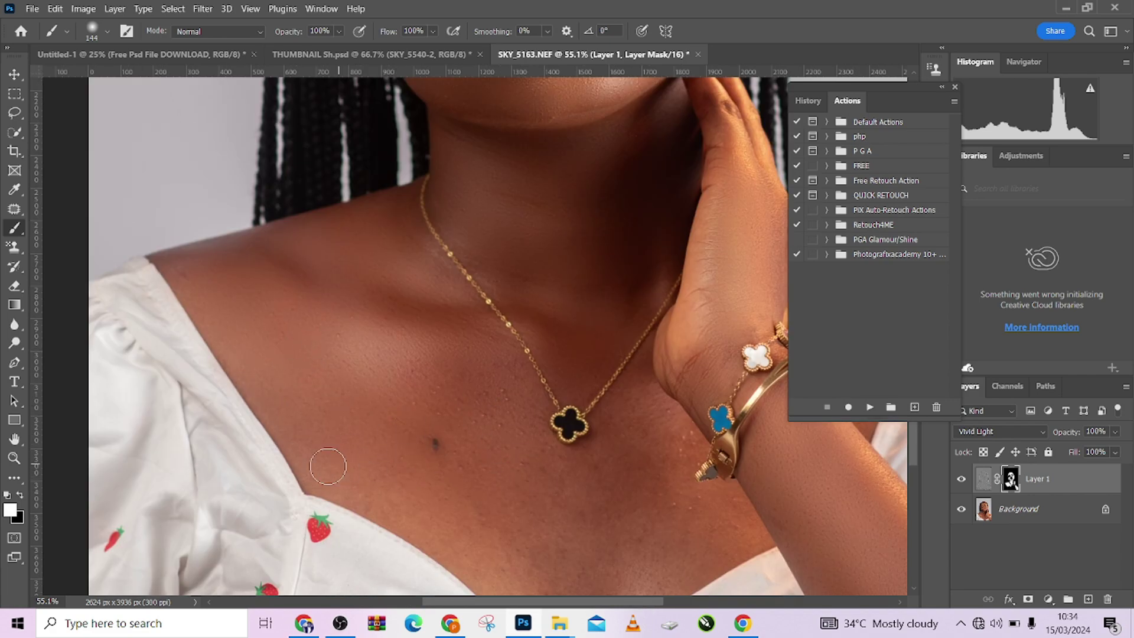
pyautogui.moveTo(514, 528); pyautogui.dragTo(440, 475)
pyautogui.moveTo(442, 536); pyautogui.dragTo(485, 454)
pyautogui.moveTo(497, 523); pyautogui.dragTo(399, 414)
pyautogui.moveTo(431, 454)
pyautogui.mouseDown()
pyautogui.moveTo(514, 381)
pyautogui.moveTo(453, 260)
pyautogui.mouseUp()
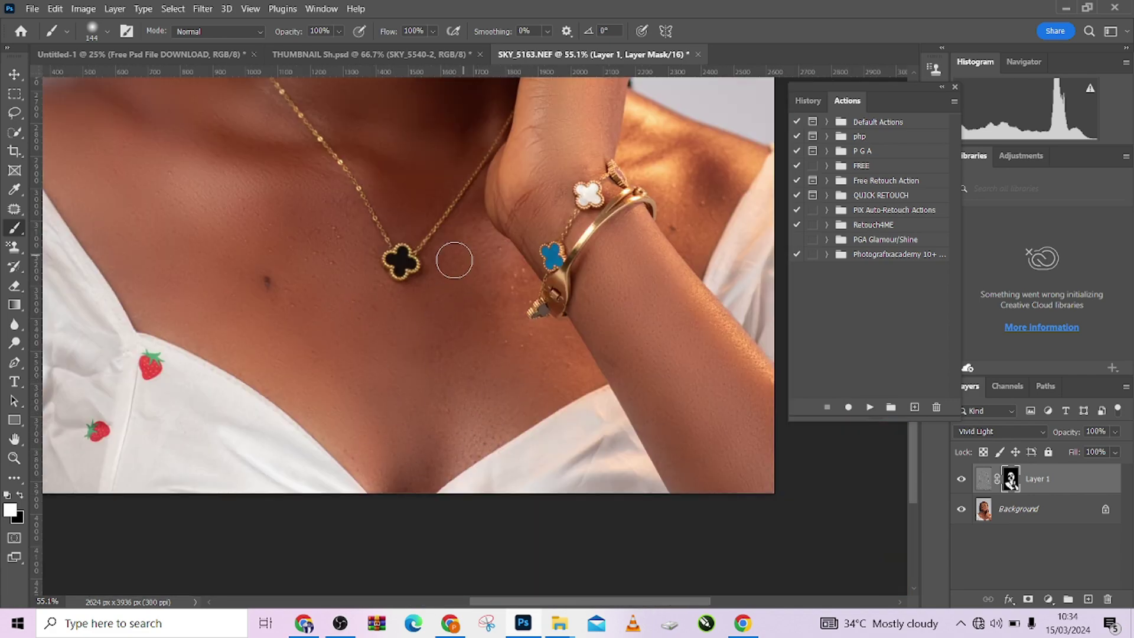
# Step: Reduce the brush to 100 pixels and paint white on the mask over the remaining chest and shoulder skin
pyautogui.press('[')
pyautogui.moveTo(715, 243)
pyautogui.mouseDown()
pyautogui.moveTo(587, 373)
pyautogui.moveTo(518, 252)
pyautogui.moveTo(561, 316)
pyautogui.moveTo(402, 354)
pyautogui.mouseUp()
pyautogui.press('[')
pyautogui.press('[')
pyautogui.scroll(-6, 353, 402)
pyautogui.scroll(3, 313, 360)
pyautogui.moveTo(353, 207); pyautogui.dragTo(367, 463)
pyautogui.scroll(2, 343, 278)
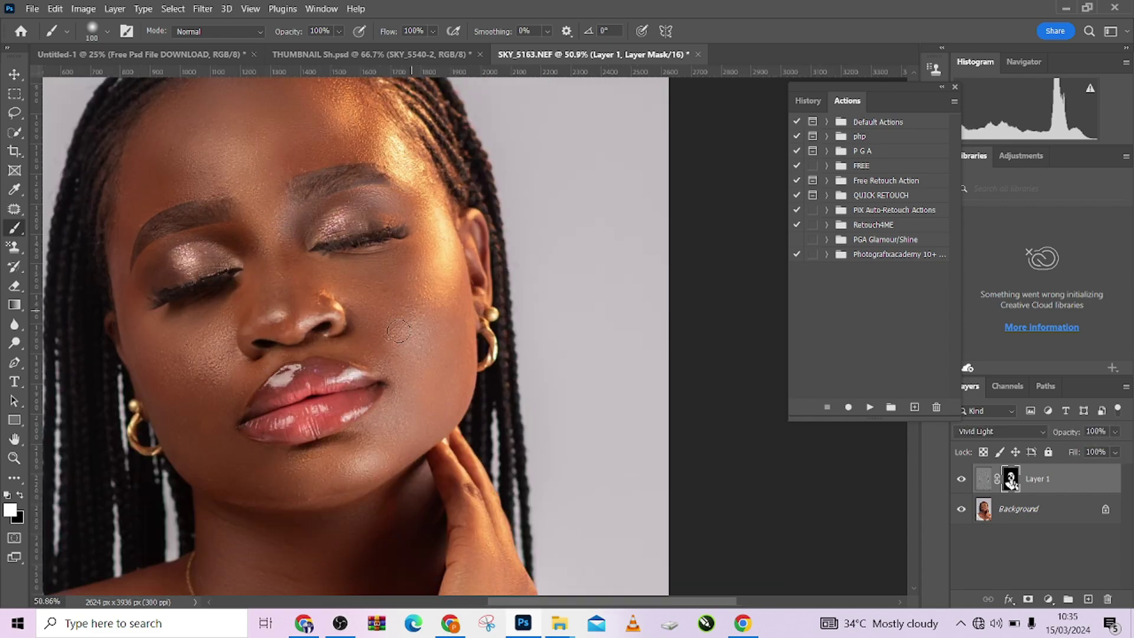
# Step: Compare the portrait with and without the smoothing on Layer 1, over the whole picture and on the face
pyautogui.scroll(-3, 340, 219)
pyautogui.scroll(-1, 340, 219)
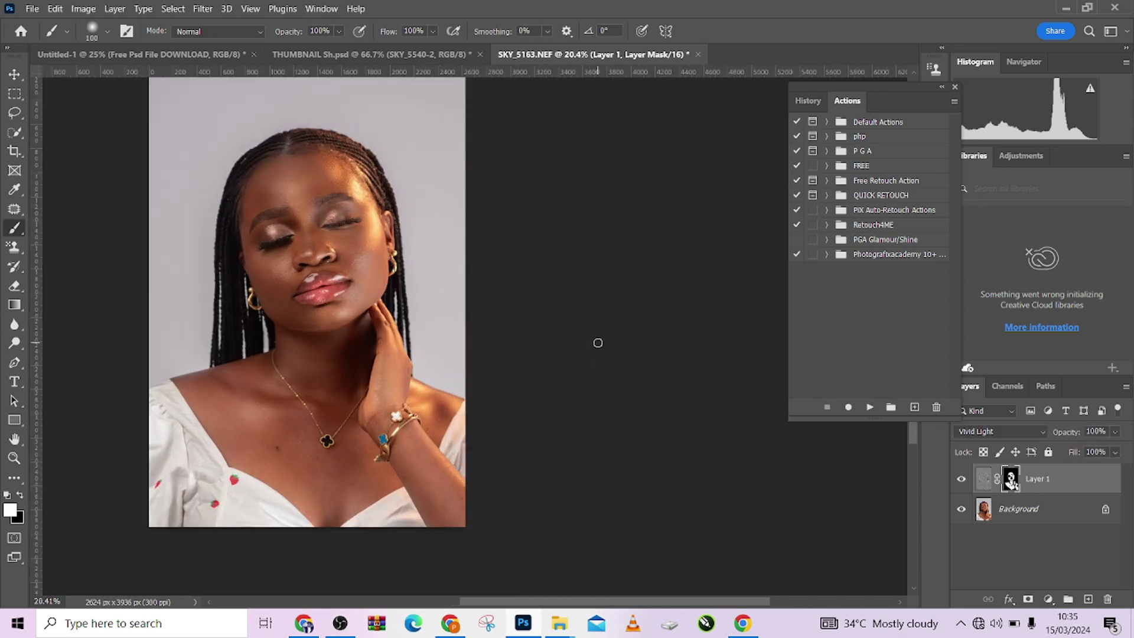
pyautogui.scroll(4, 356, 219)
pyautogui.scroll(-1, 356, 219)
pyautogui.moveTo(349, 318); pyautogui.dragTo(486, 277)
pyautogui.click(960, 480)
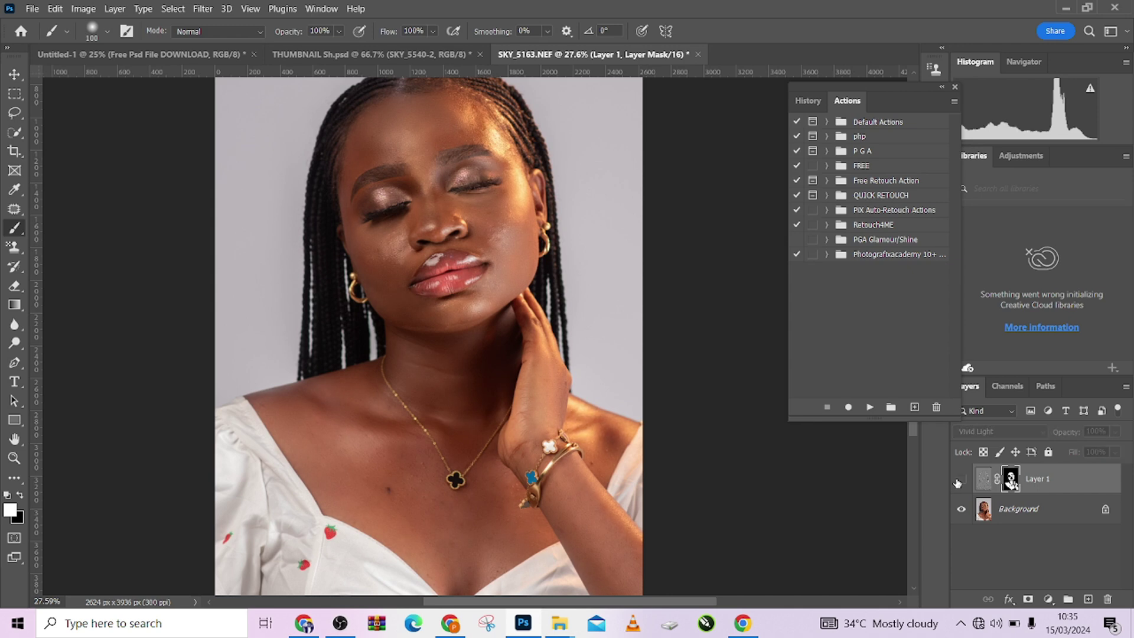
pyautogui.click(960, 480)
pyautogui.click(960, 480)
pyautogui.click(960, 480)
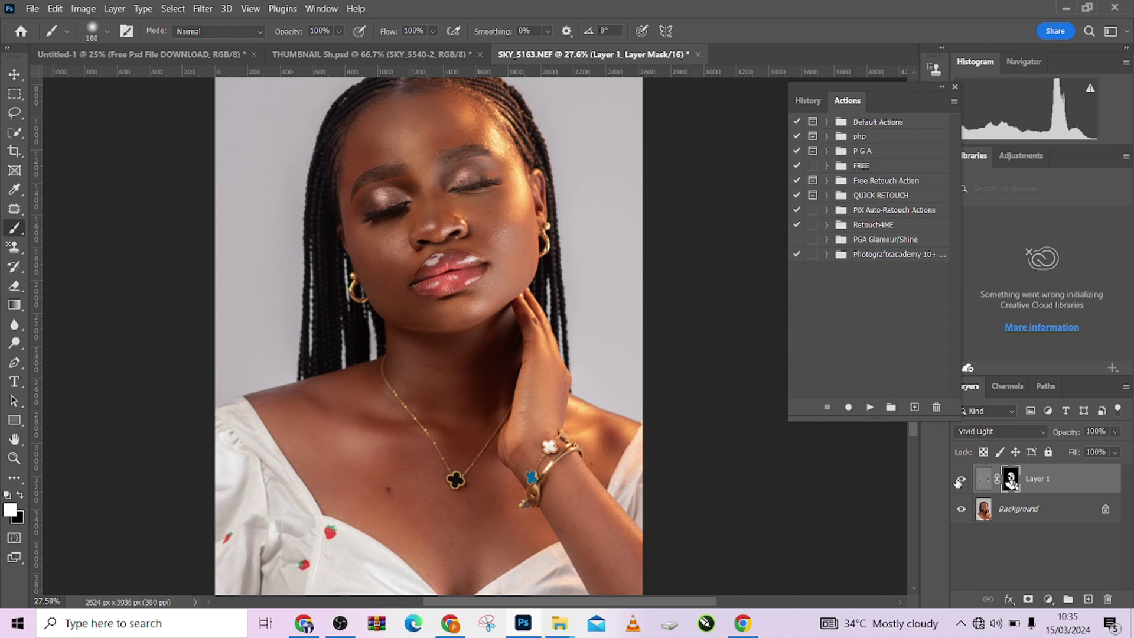
pyautogui.click(960, 480)
pyautogui.click(960, 480)
pyautogui.scroll(4, 455, 236)
pyautogui.moveTo(485, 260); pyautogui.dragTo(518, 366)
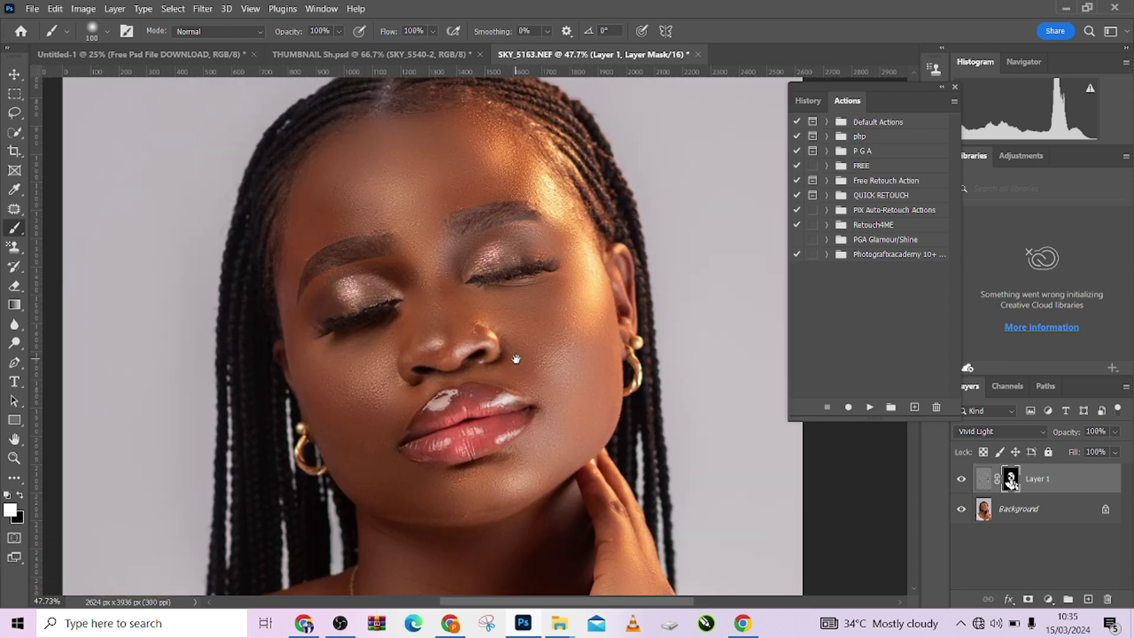
pyautogui.click(962, 480)
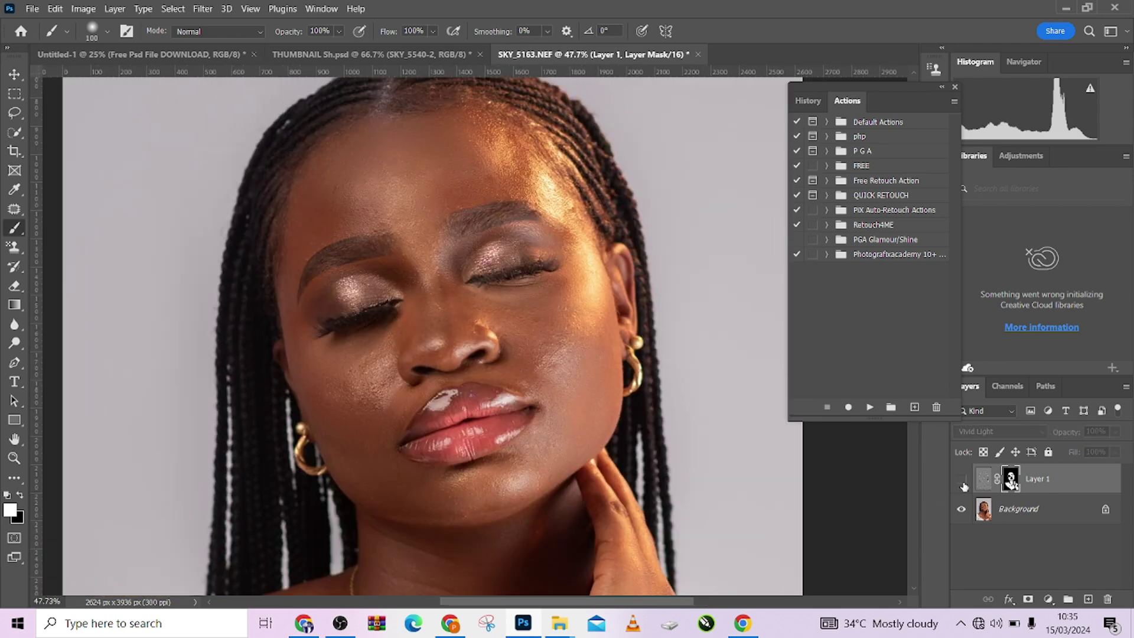
pyautogui.click(963, 483)
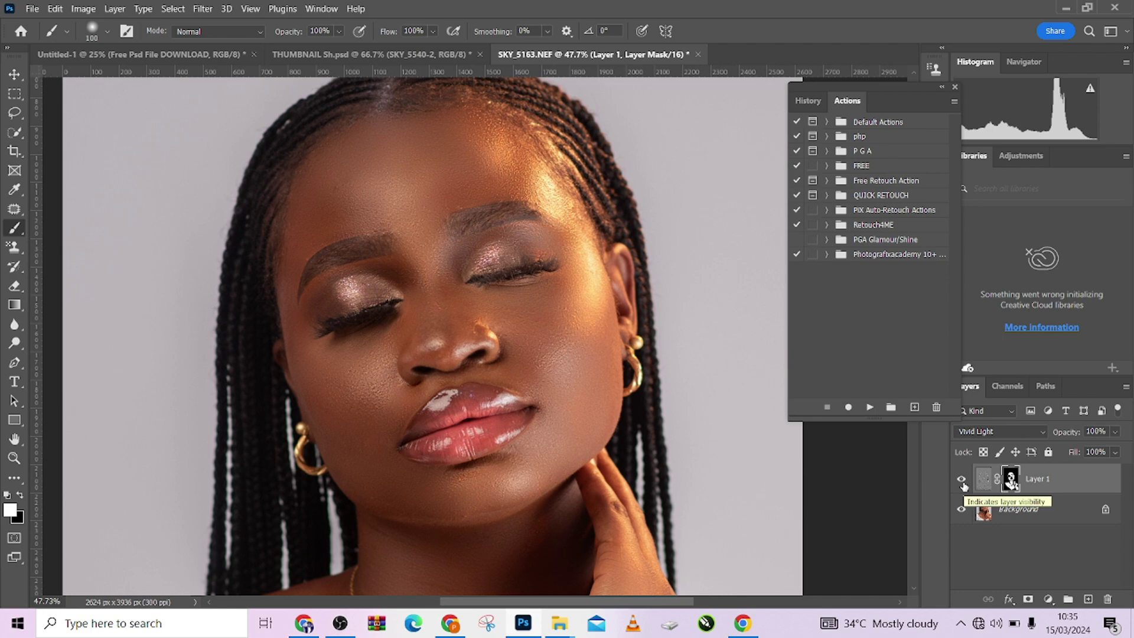
# Step: Check the face once more with Layer 1's smoothing hidden and shown, and view the whole portrait
pyautogui.click(962, 482)
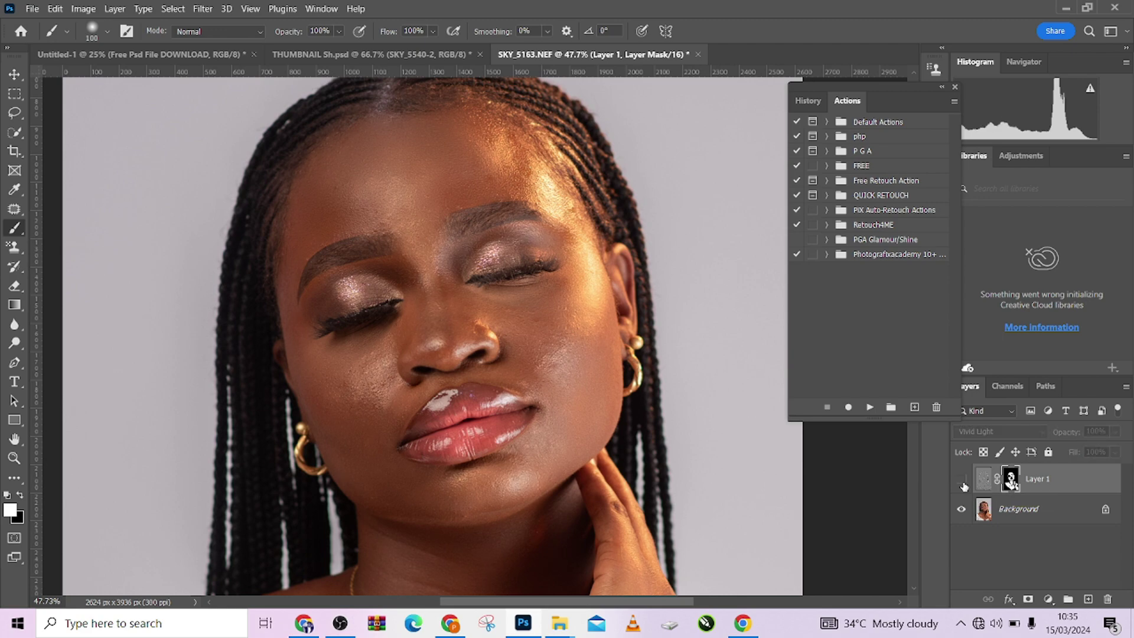
pyautogui.click(963, 483)
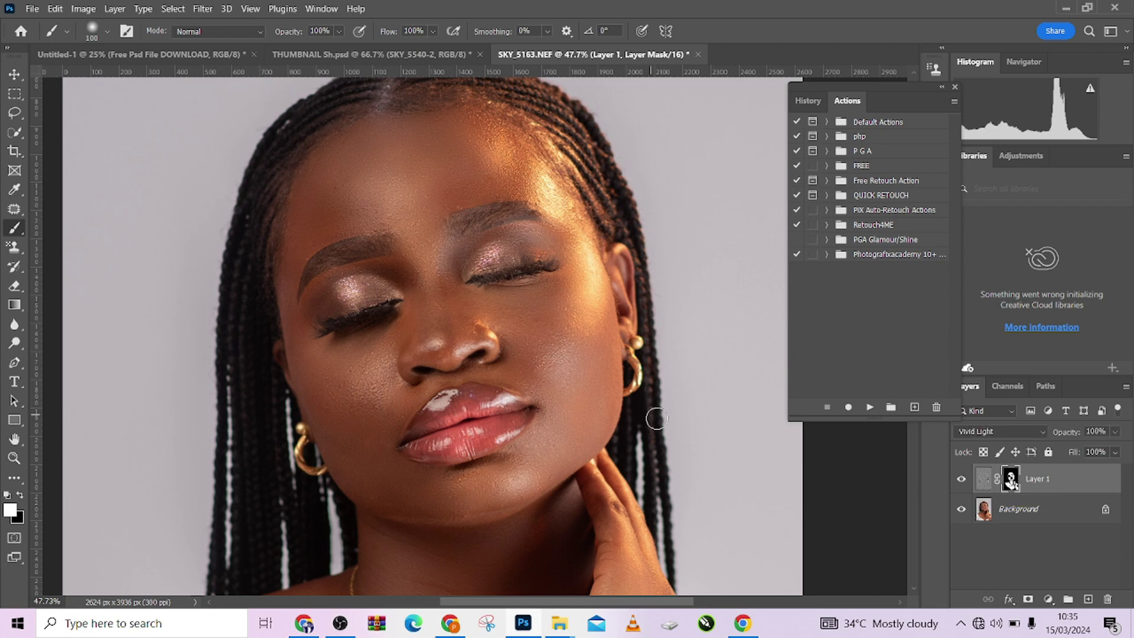
pyautogui.scroll(-4, 587, 395)
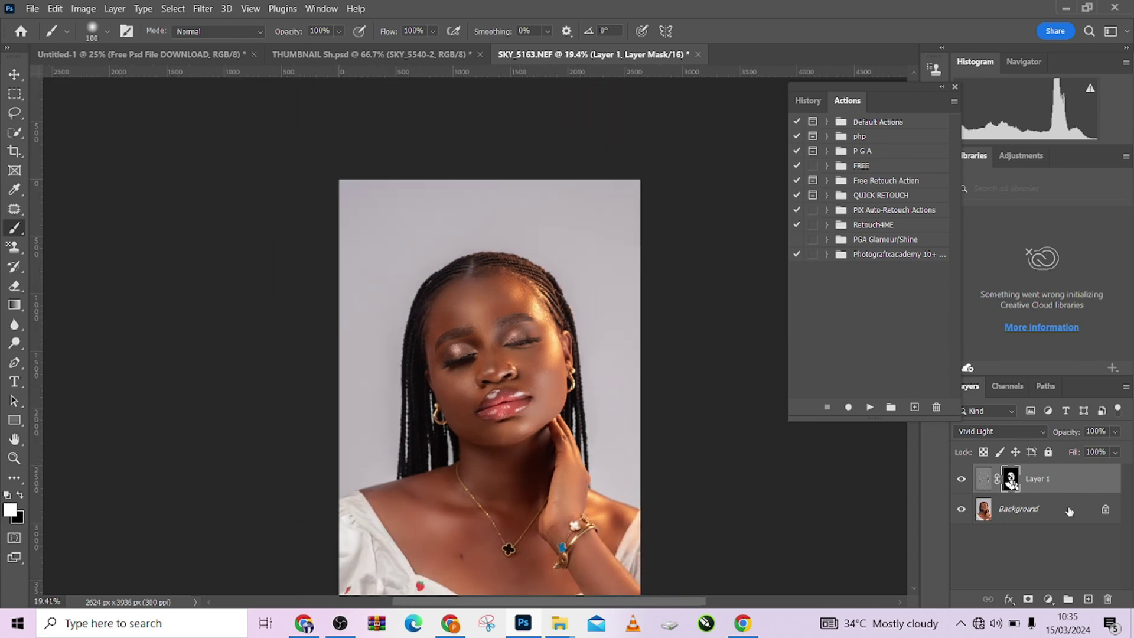
# Step: Flatten the image and patch the dark spot on the chest beside the pendant with clean skin next to it
pyautogui.rightClick(1070, 512)
pyautogui.click(1069, 466)
pyautogui.scroll(2, 465, 459)
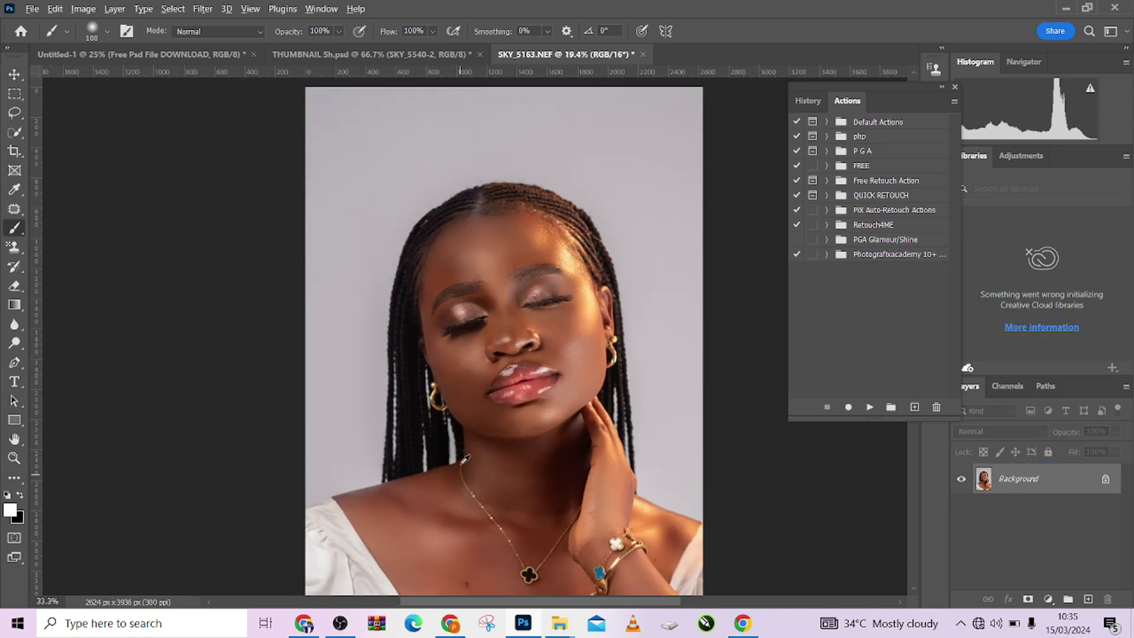
pyautogui.scroll(2, 465, 459)
pyautogui.press('j')
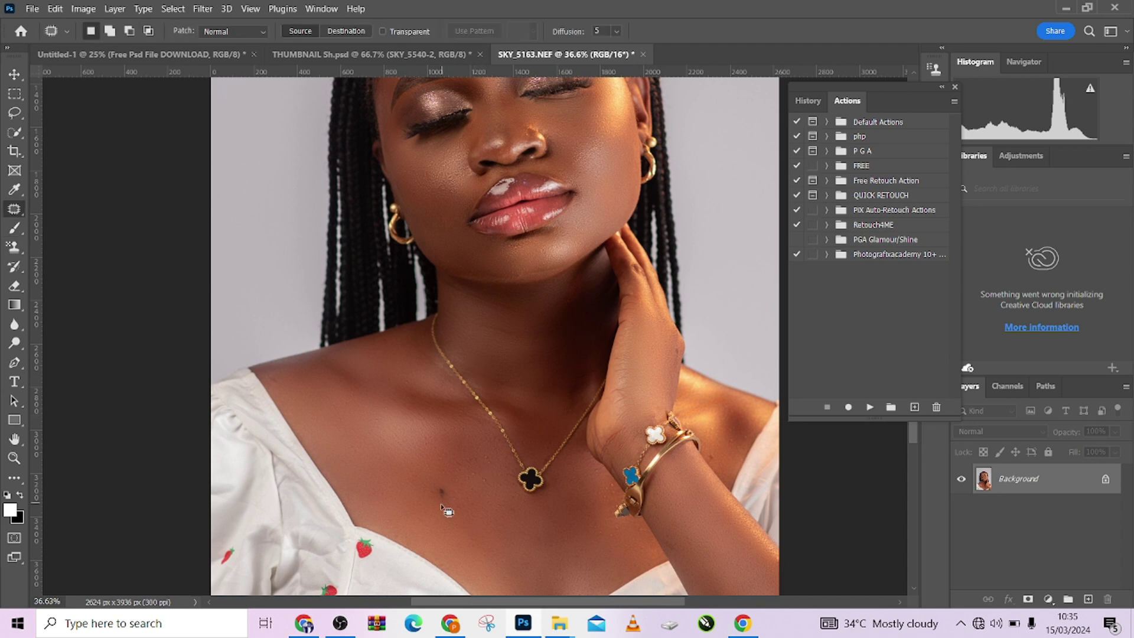
pyautogui.moveTo(431, 491); pyautogui.dragTo(477, 491)
pyautogui.hotkey('ctrl', 'd')
pyautogui.scroll(-3, 478, 492)
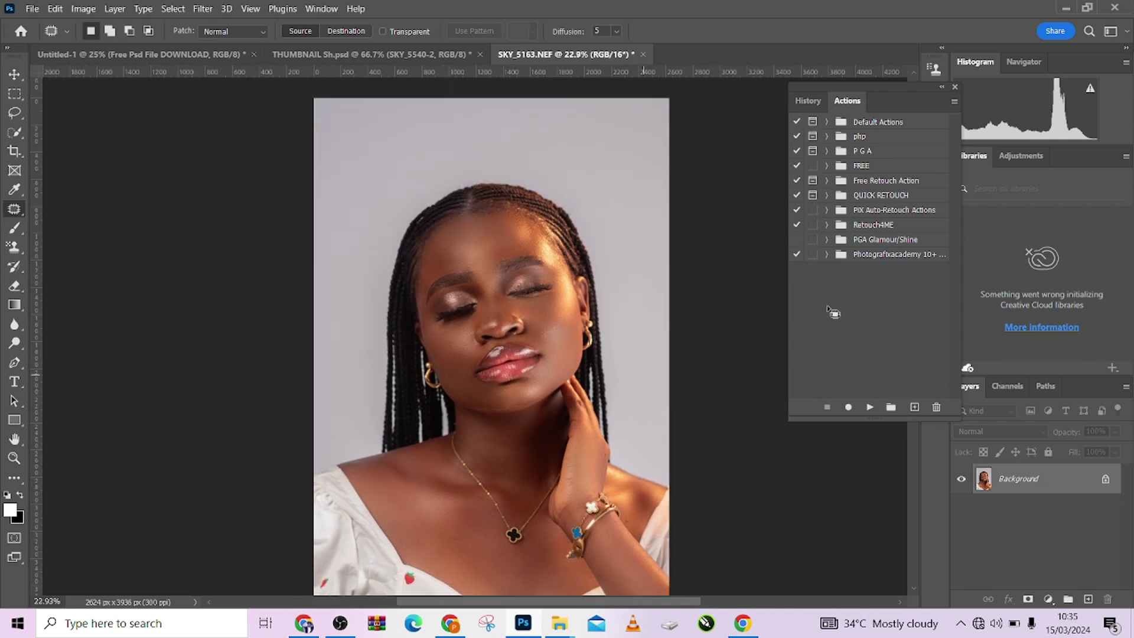
# Step: Run the AUTO D&B action from the Free Retouch Action set
pyautogui.click(828, 166)
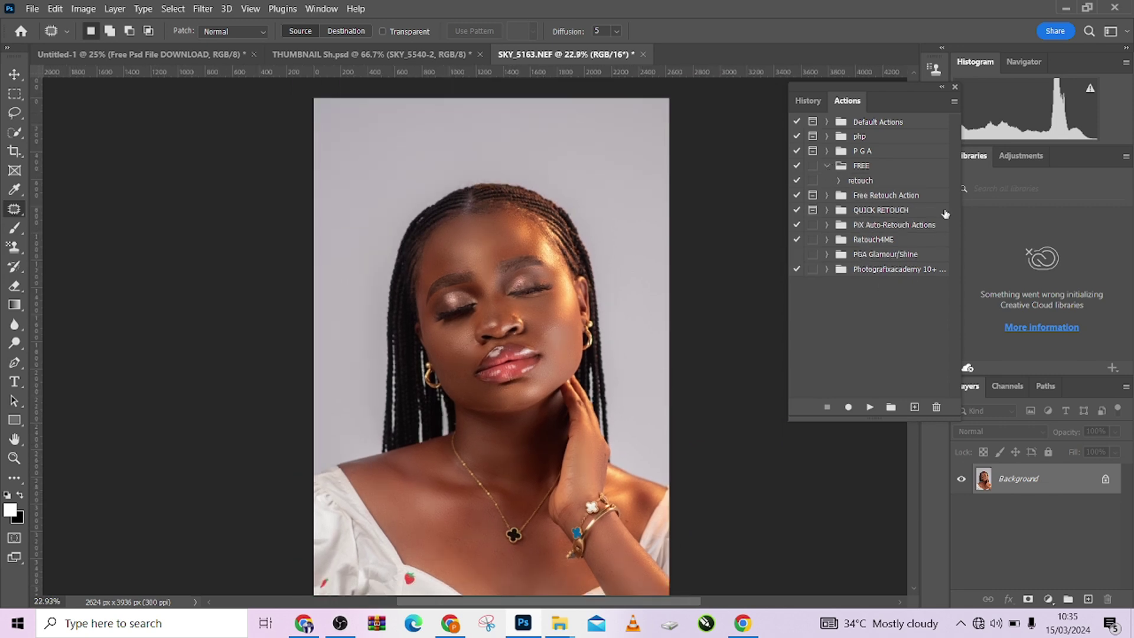
pyautogui.click(826, 166)
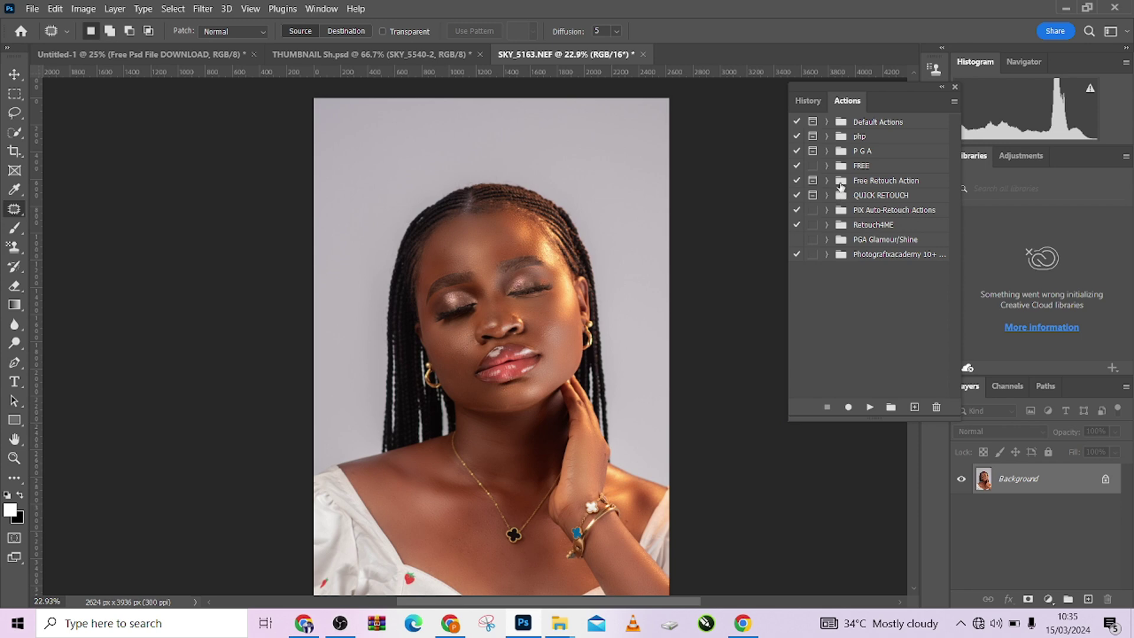
pyautogui.click(826, 181)
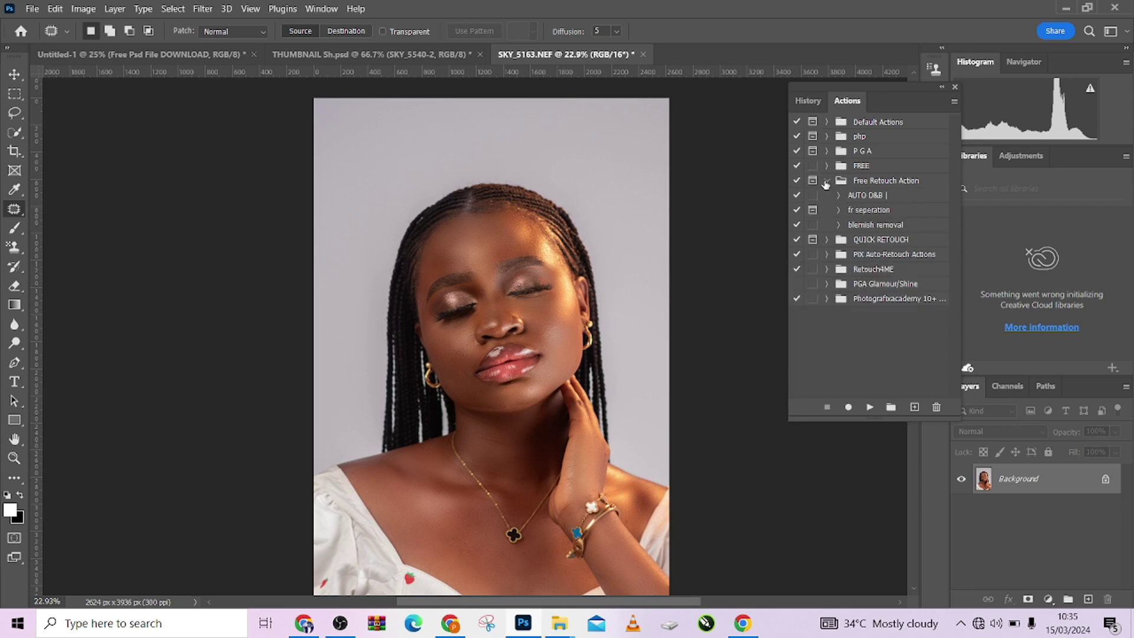
pyautogui.click(864, 197)
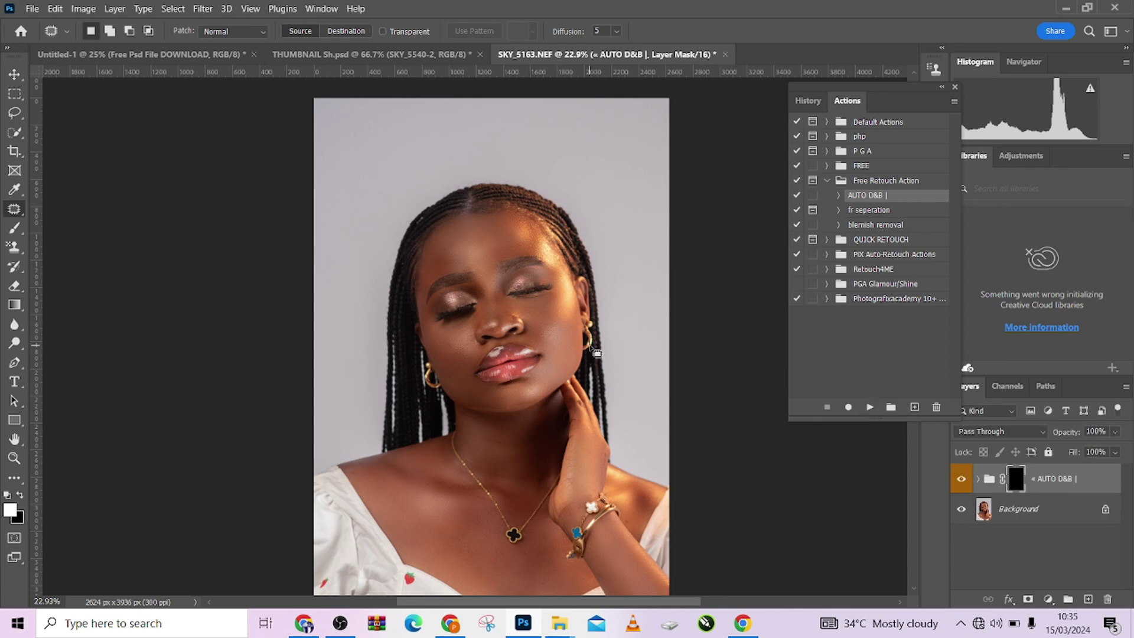
# Step: Paint white with a large soft brush on the AUTO D&B group's mask over the face, neck, chest and hand
pyautogui.press('b')
pyautogui.moveTo(515, 299); pyautogui.dragTo(572, 305)
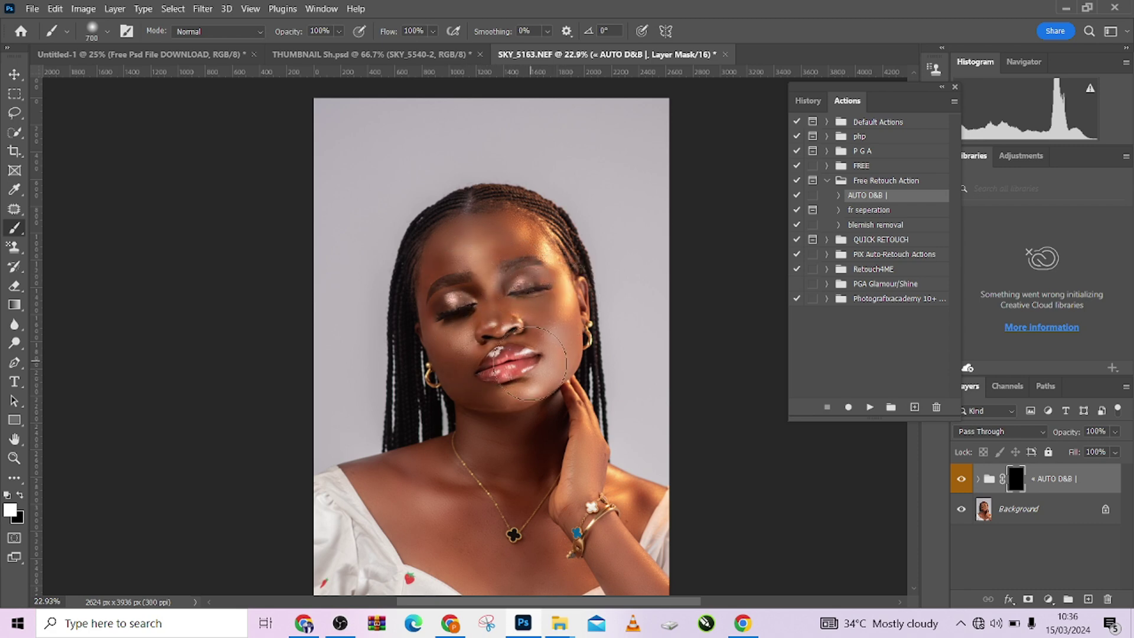
pyautogui.click(477, 353)
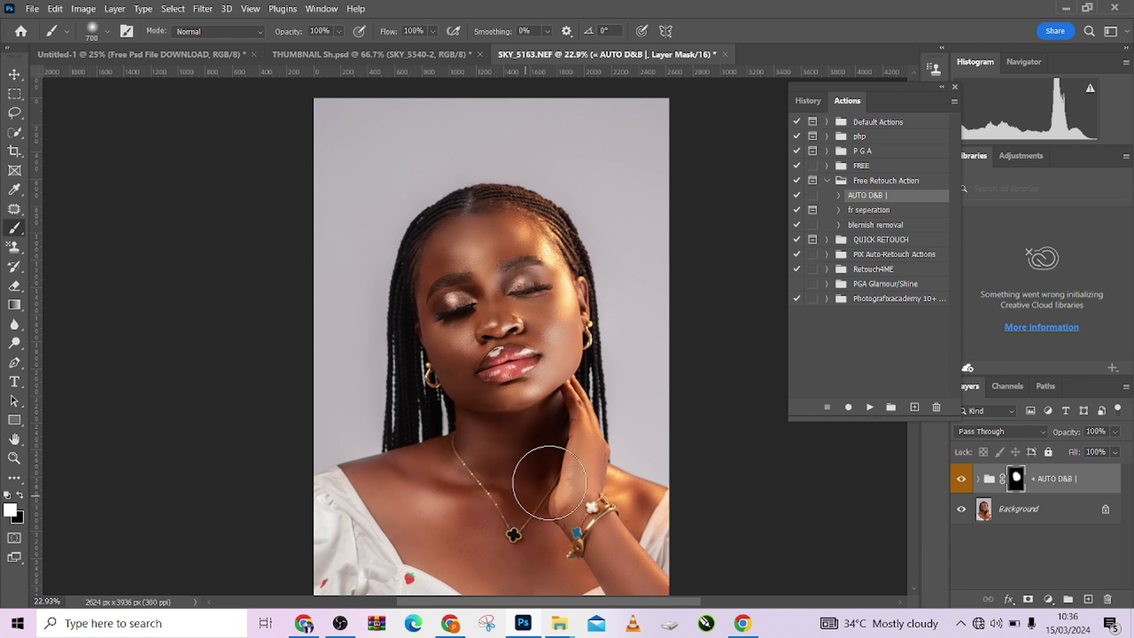
pyautogui.moveTo(549, 482)
pyautogui.mouseDown()
pyautogui.moveTo(595, 516)
pyautogui.moveTo(553, 536)
pyautogui.mouseUp()
pyautogui.moveTo(537, 515); pyautogui.dragTo(509, 432)
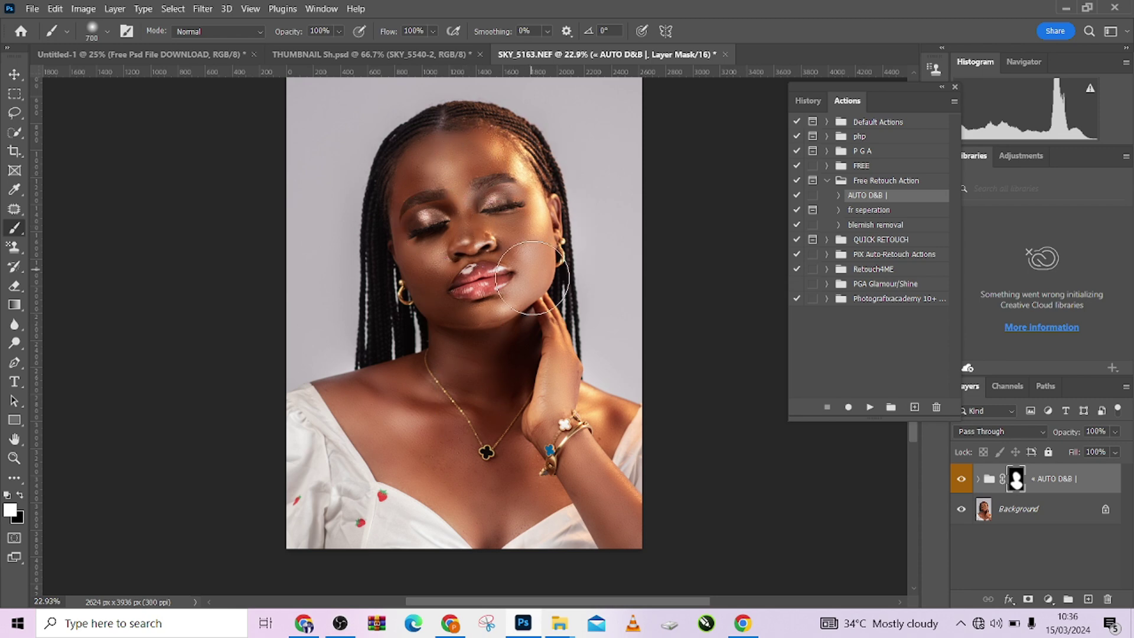
# Step: Compare the portrait with and without the AUTO D&B group and reduce the group's opacity to 90%
pyautogui.scroll(-2, 504, 389)
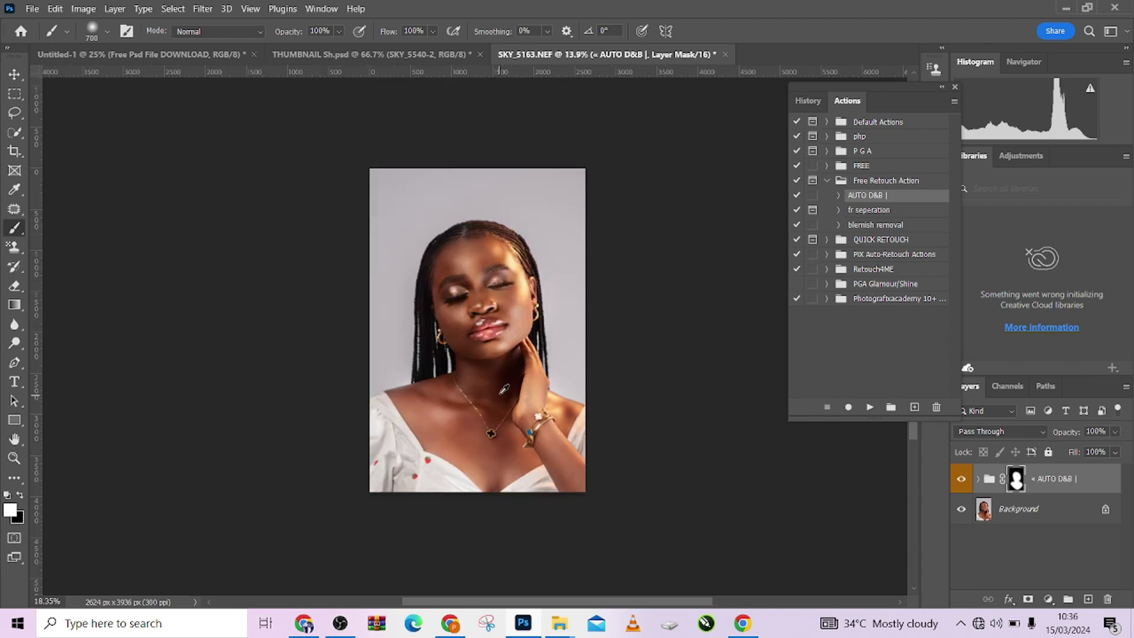
pyautogui.scroll(2, 504, 389)
pyautogui.click(962, 480)
pyautogui.click(962, 479)
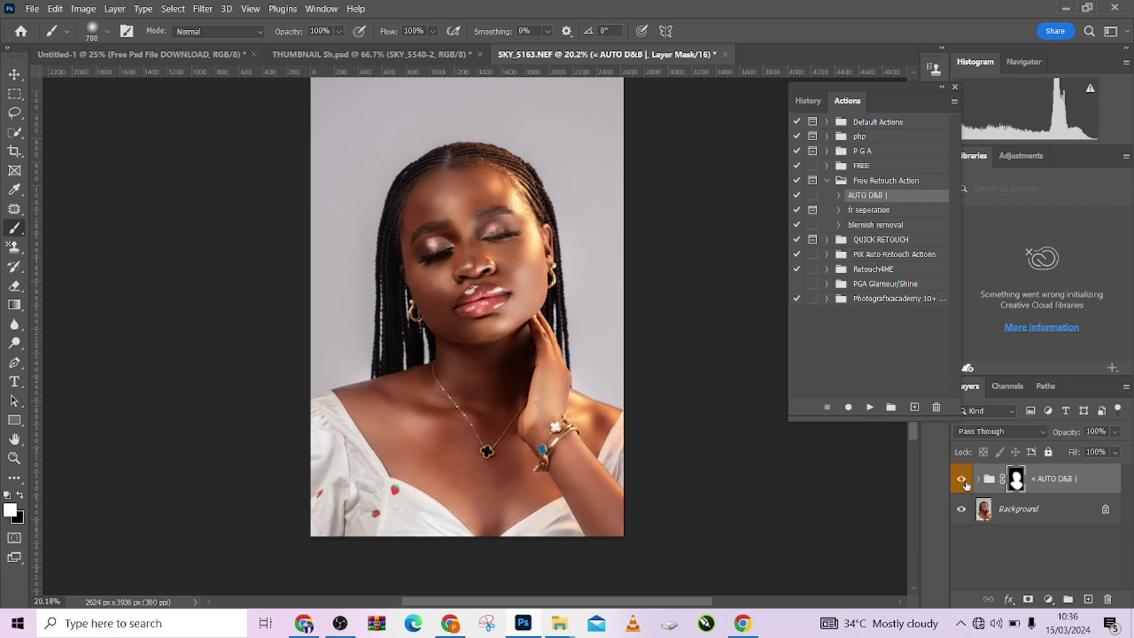
pyautogui.click(962, 480)
pyautogui.click(962, 480)
pyautogui.click(1118, 433)
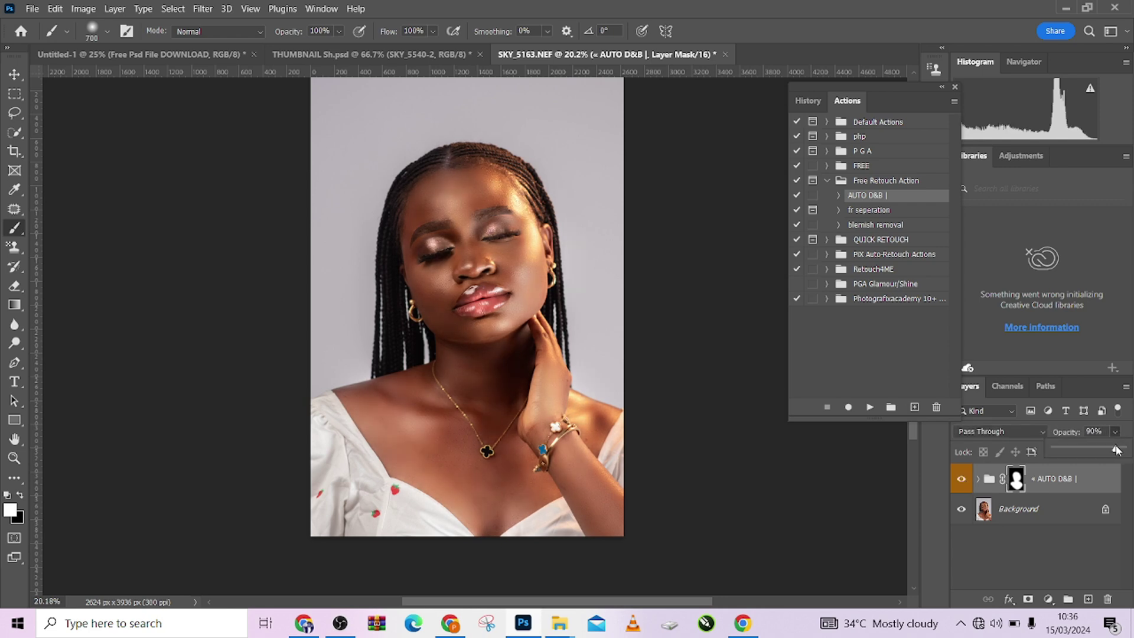
# Step: Add a Hue/Saturation adjustment layer and set the Reds to Saturation -13 and Lightness -13
pyautogui.click(1045, 598)
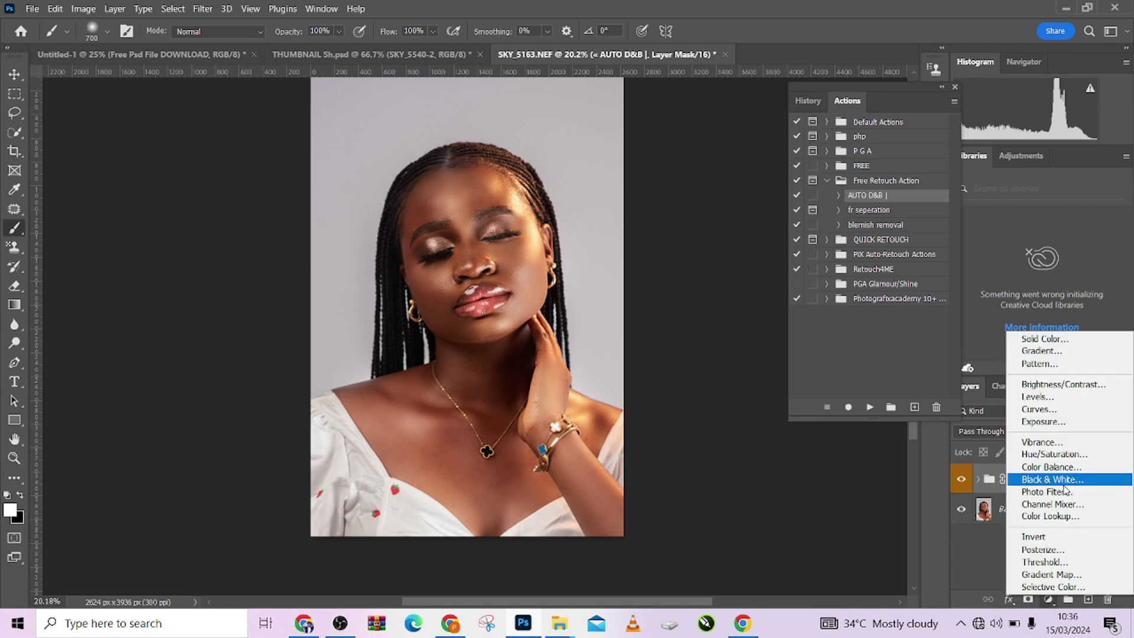
pyautogui.click(1044, 451)
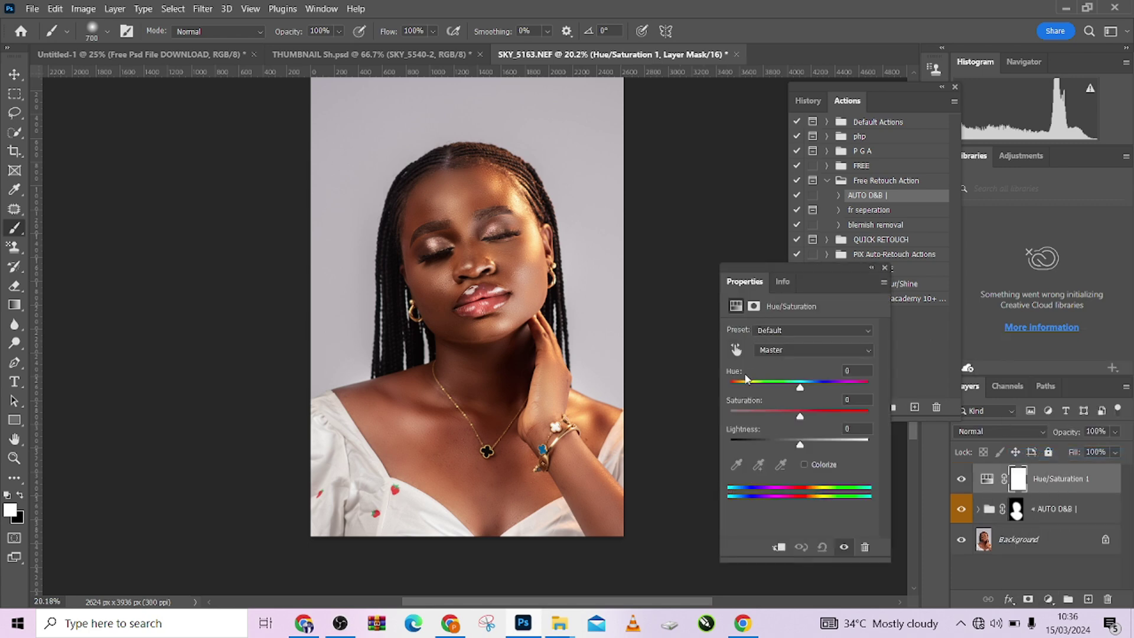
pyautogui.click(784, 350)
pyautogui.click(783, 367)
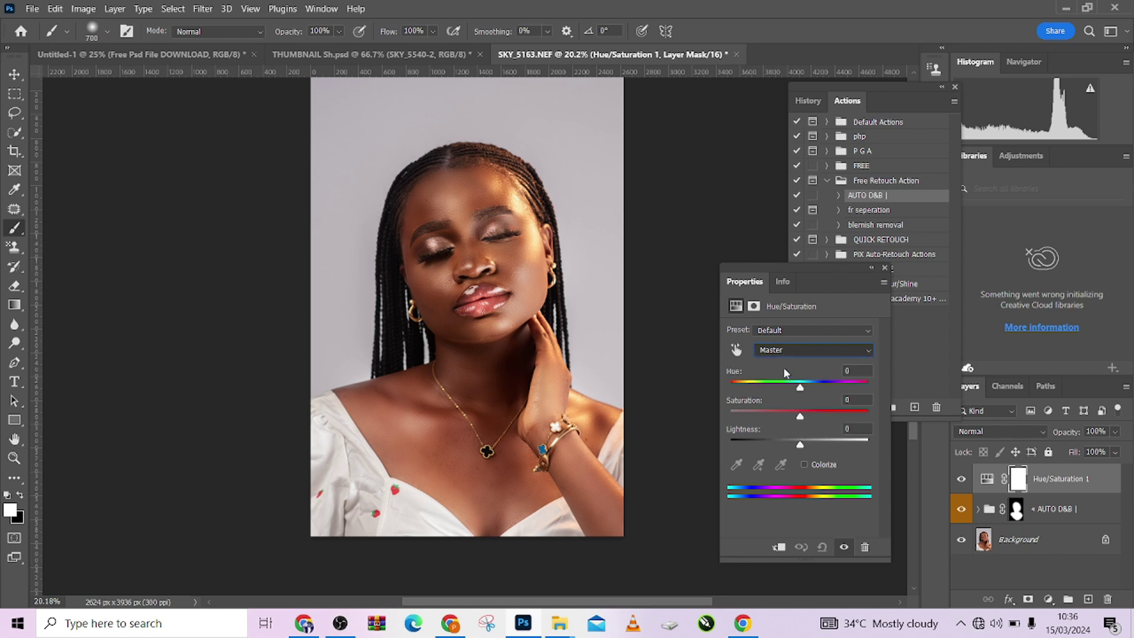
pyautogui.moveTo(799, 414); pyautogui.dragTo(790, 446)
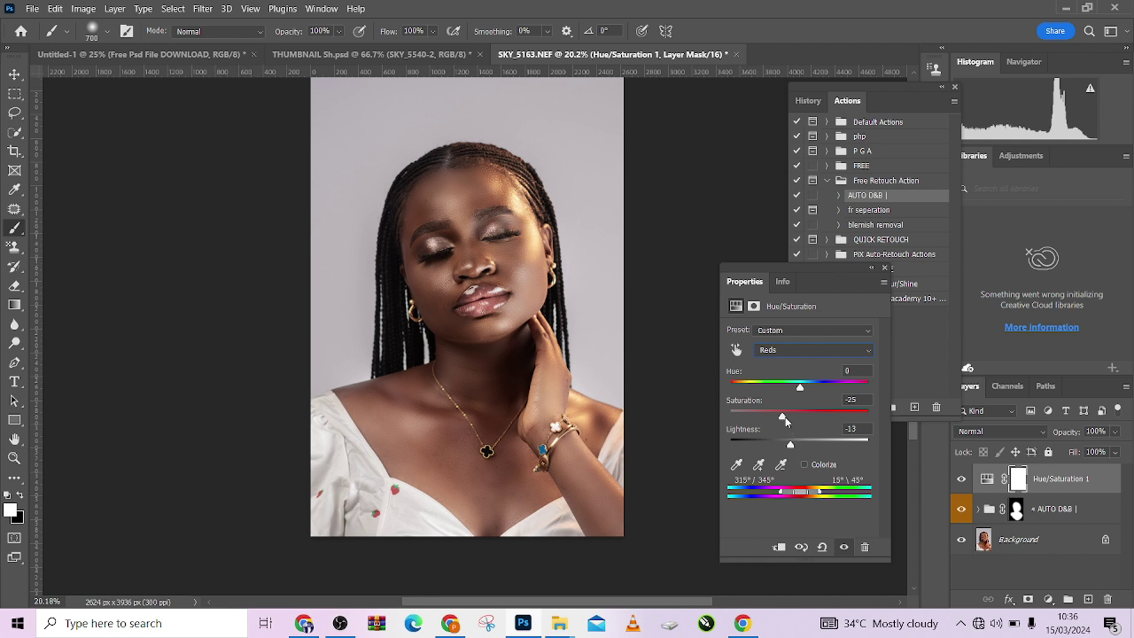
pyautogui.moveTo(782, 417); pyautogui.dragTo(791, 416)
# Step: Add a Selective Color adjustment layer and, for the Reds, reduce Cyan and set Magenta +5, Yellow -6 and Black +1
pyautogui.click(1049, 599)
pyautogui.click(1057, 592)
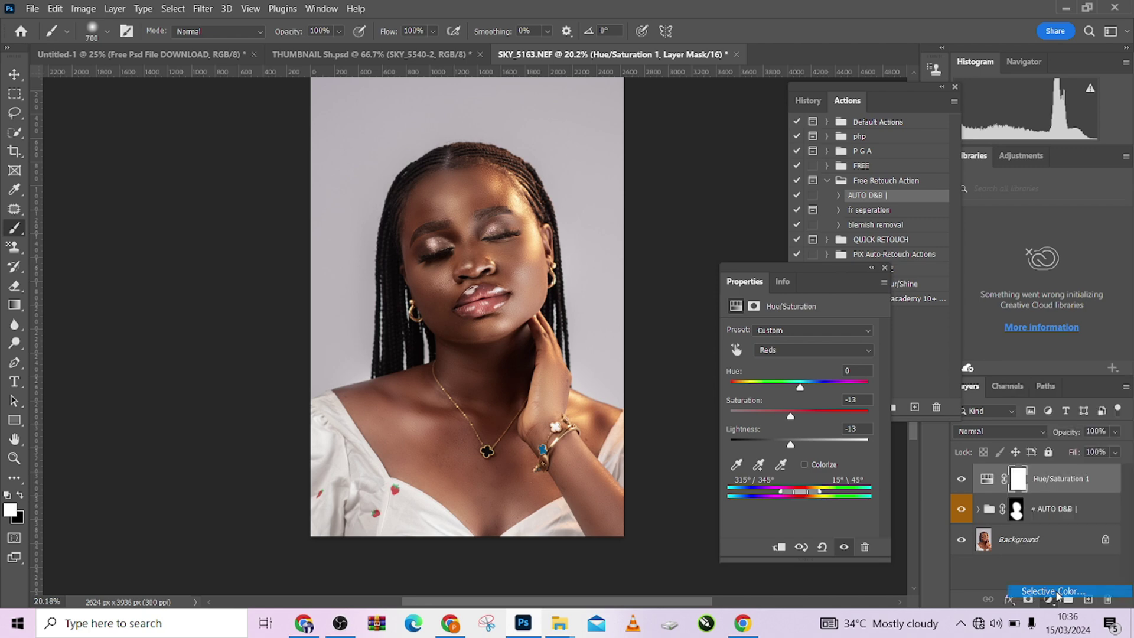
pyautogui.moveTo(802, 378); pyautogui.dragTo(801, 467)
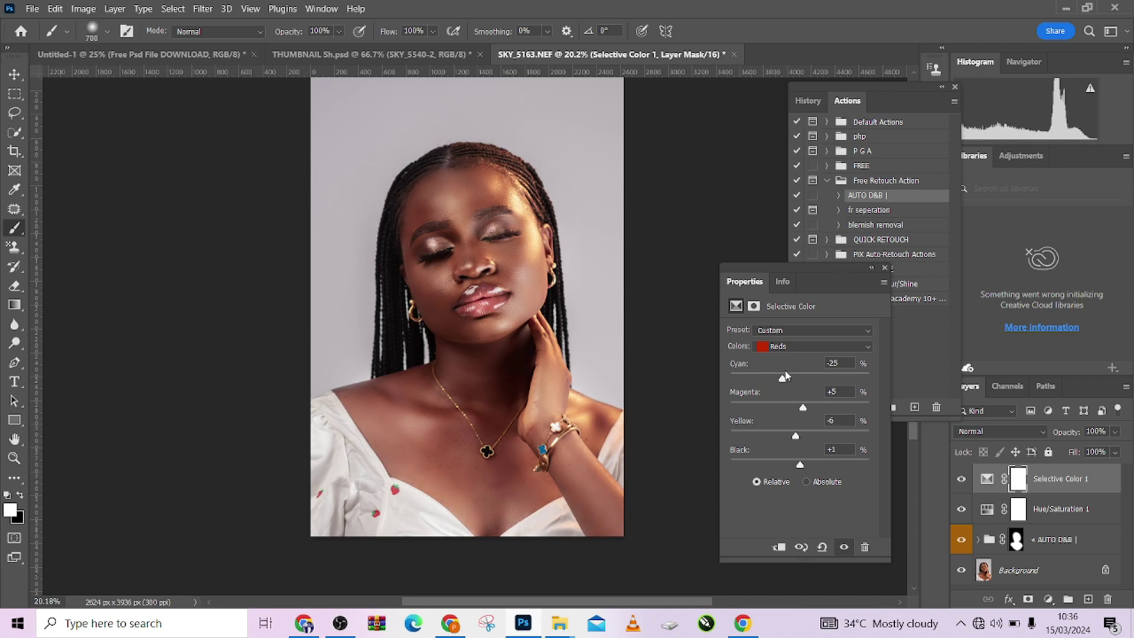
pyautogui.moveTo(786, 376); pyautogui.dragTo(779, 381)
# Step: Set the Selective Color Yellows to Cyan -38, Magenta -1, Yellow +16 and Black +1
pyautogui.click(794, 346)
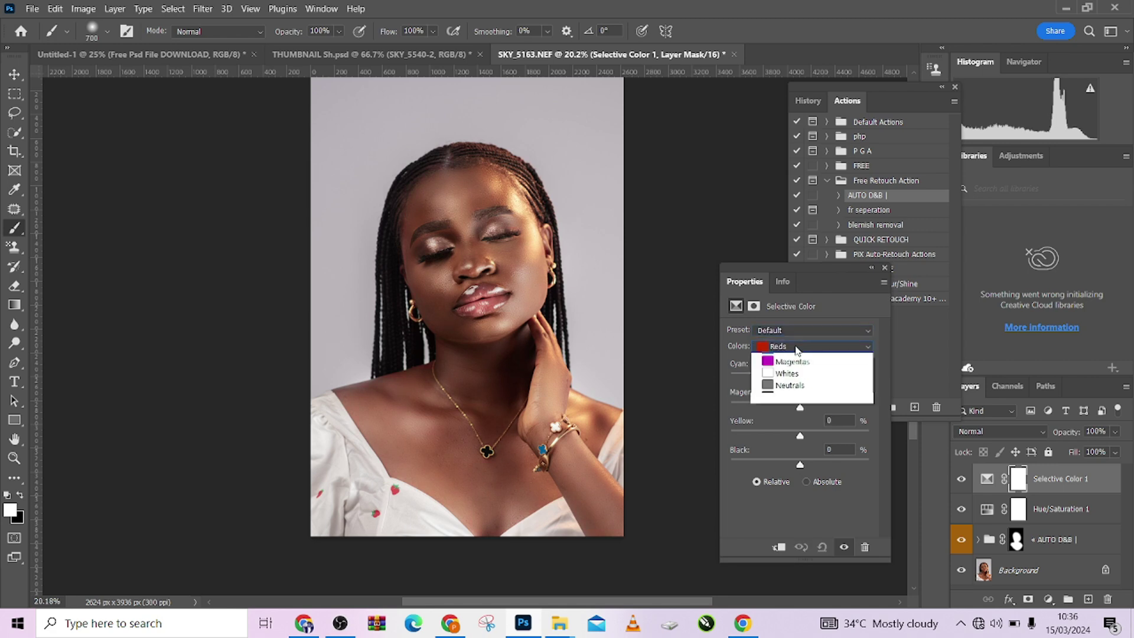
pyautogui.click(795, 365)
pyautogui.moveTo(767, 384); pyautogui.dragTo(800, 467)
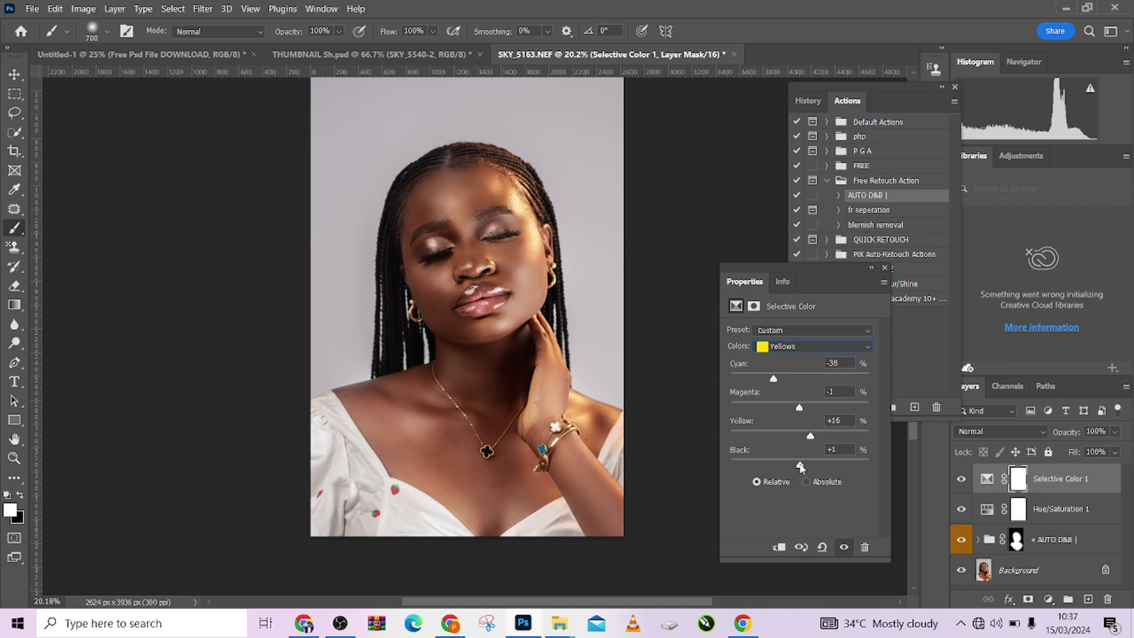
# Step: Lower the Reds' saturation and lightness further on the Hue/Saturation layer
pyautogui.click(989, 516)
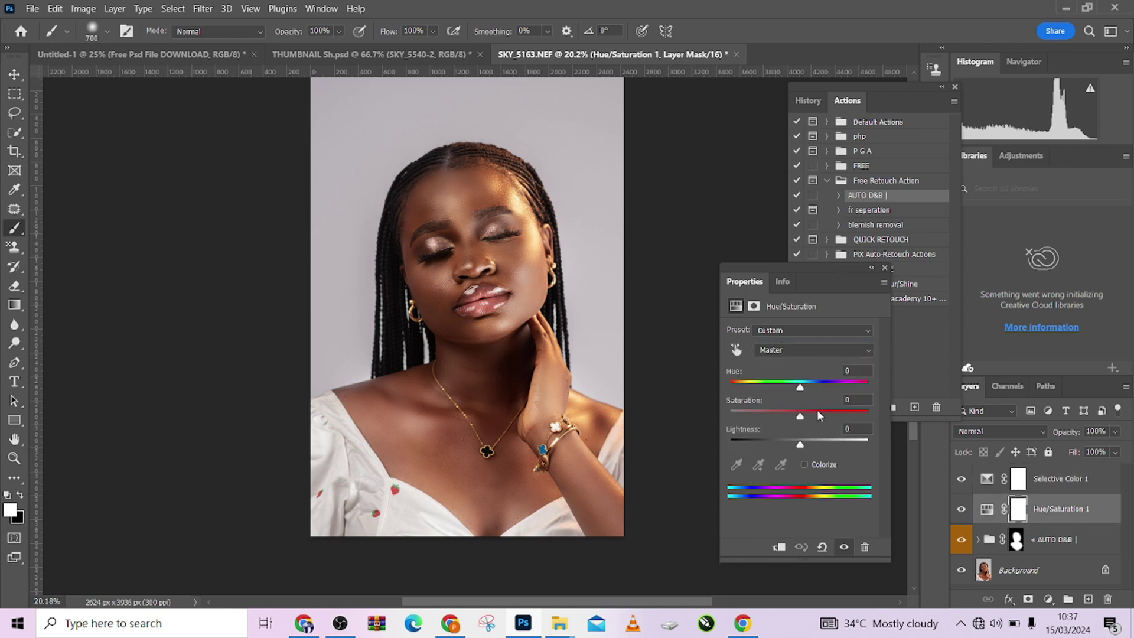
pyautogui.click(786, 350)
pyautogui.click(779, 370)
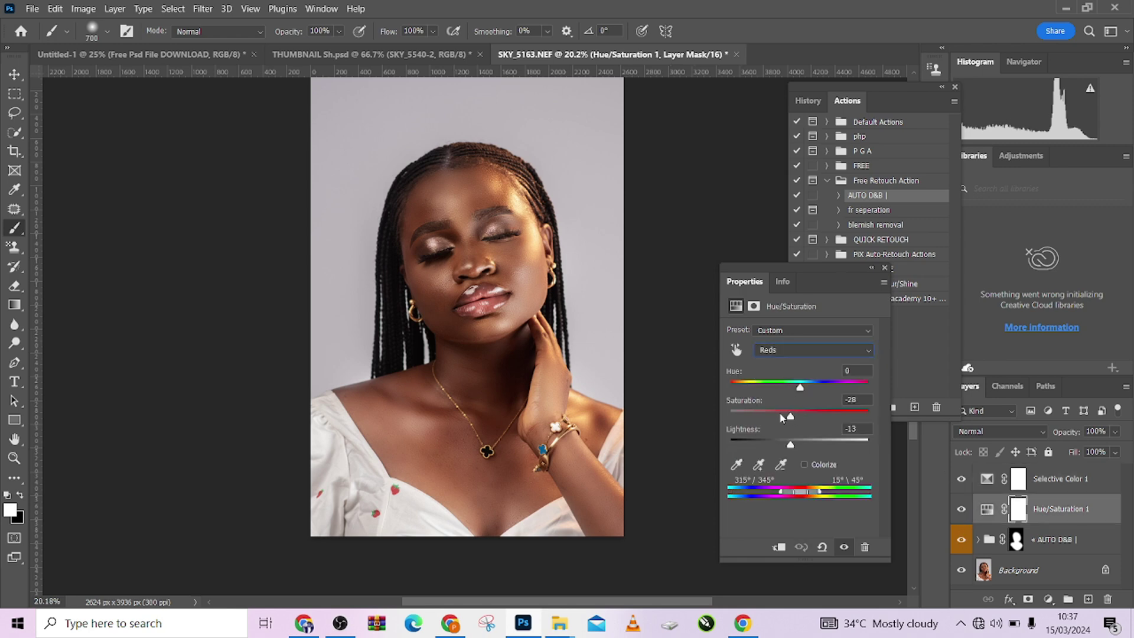
pyautogui.moveTo(781, 417); pyautogui.dragTo(785, 446)
pyautogui.moveTo(777, 418); pyautogui.dragTo(780, 419)
# Step: Add a Curves layer above Selective Color, move the black point inward and add a shadow point at input 46, output 44
pyautogui.click(1041, 488)
pyautogui.click(1049, 599)
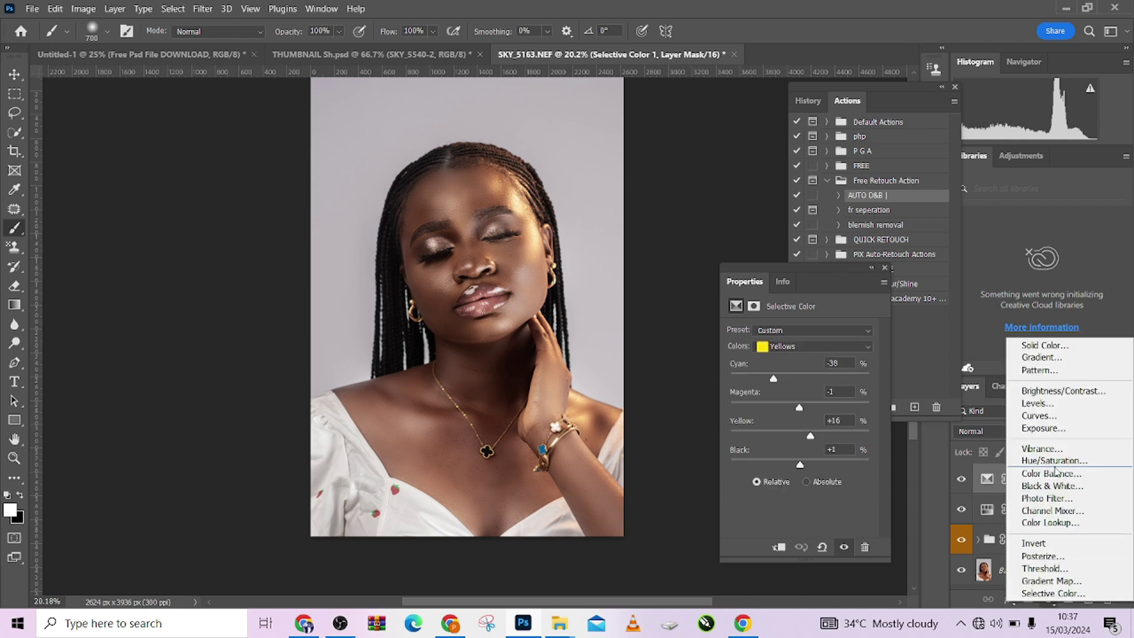
pyautogui.click(1029, 419)
pyautogui.moveTo(763, 481); pyautogui.dragTo(765, 483)
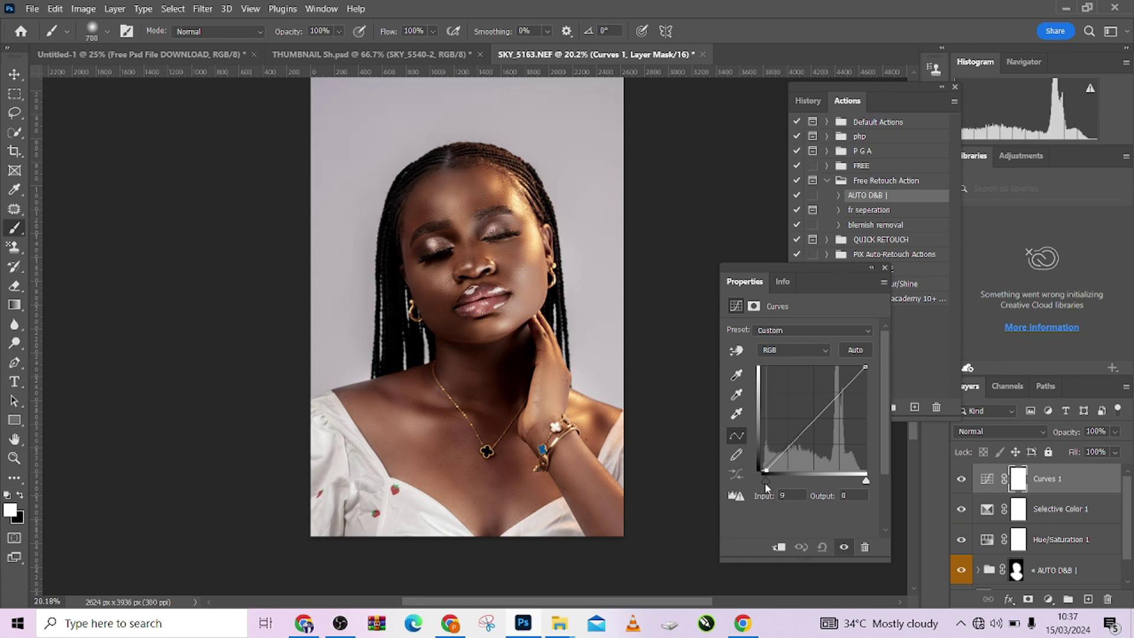
pyautogui.click(780, 452)
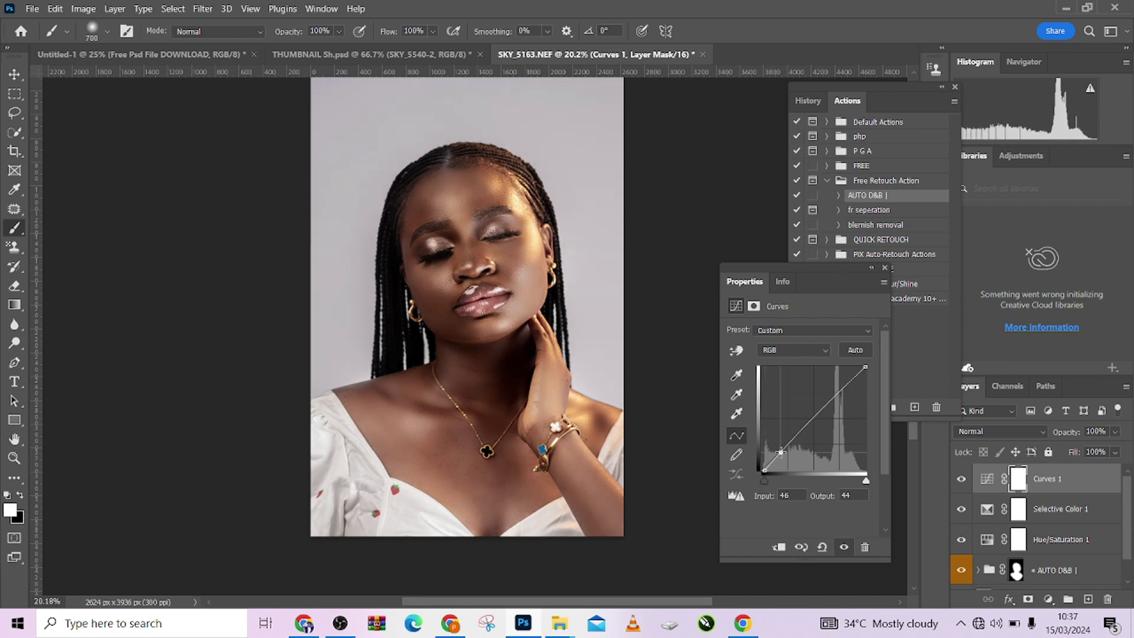
# Step: Check the Curves layer's effect and group the Curves, Selective Color and Hue/Saturation layers
pyautogui.click(963, 481)
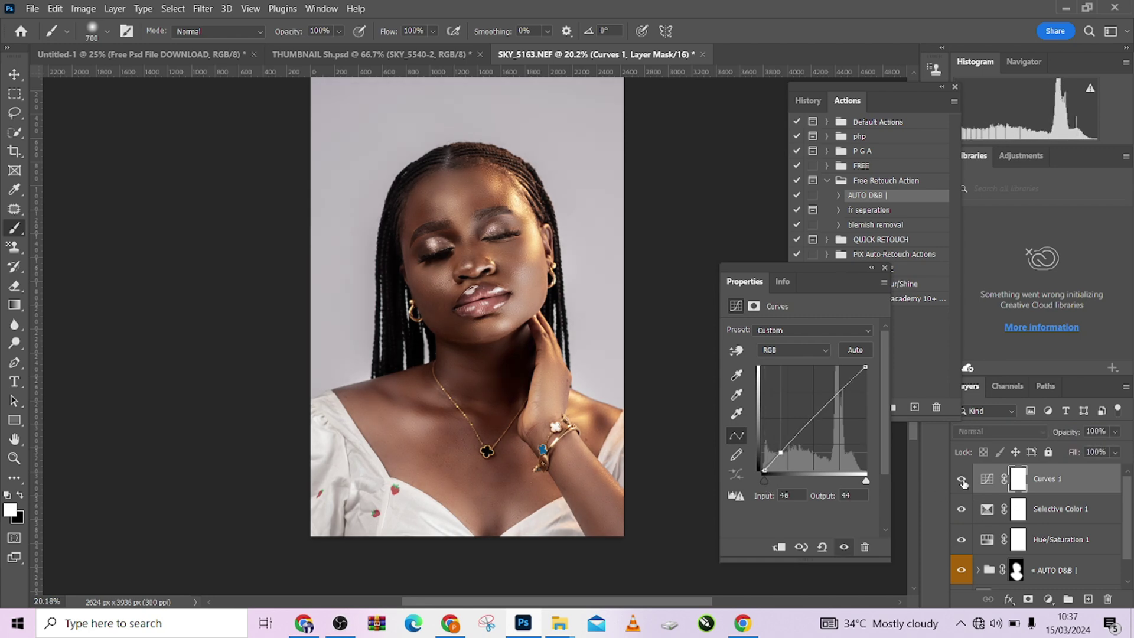
pyautogui.keyDown('shift'); pyautogui.click(1060, 539); pyautogui.keyUp('shift')
pyautogui.hotkey('ctrl', 'g')
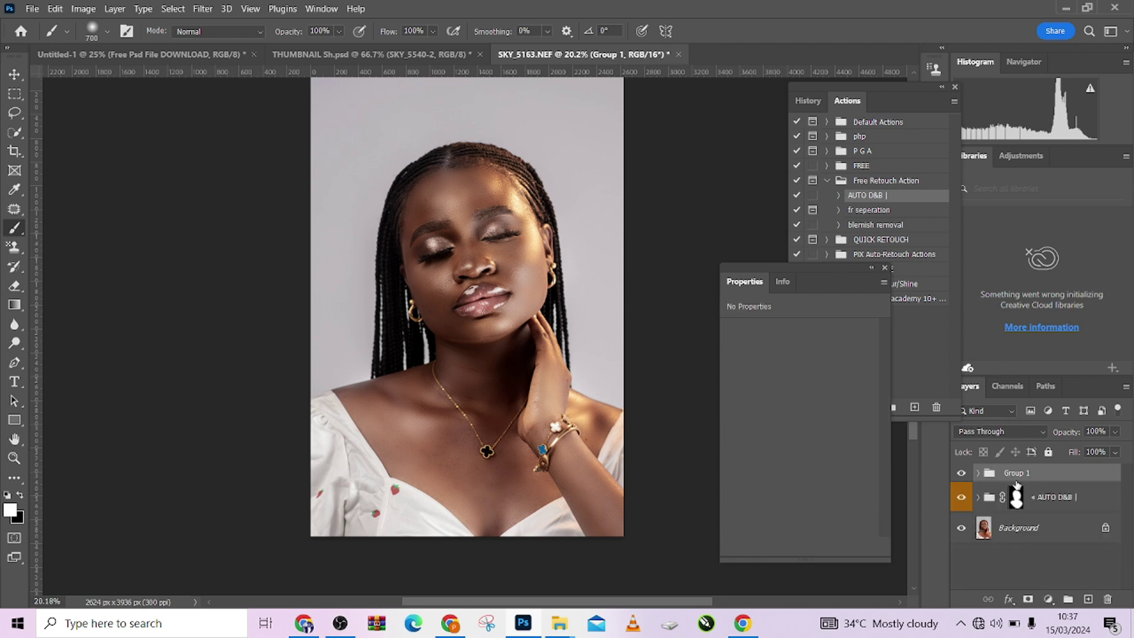
# Step: Compare the portrait with and without the grouped color adjustments and against the Background alone
pyautogui.click(963, 473)
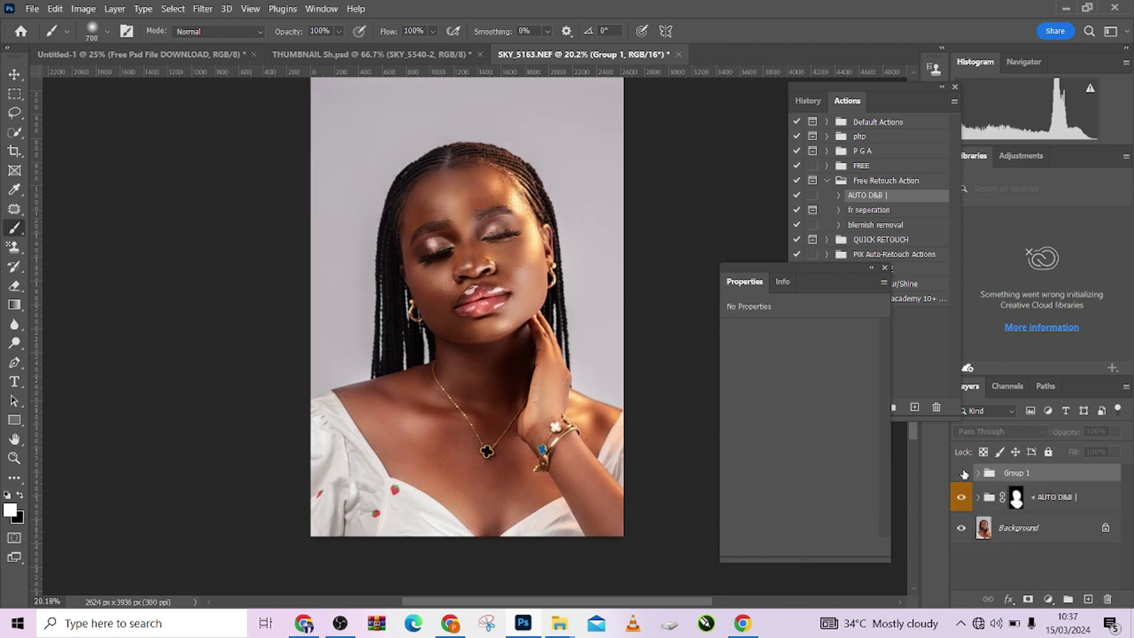
pyautogui.click(963, 472)
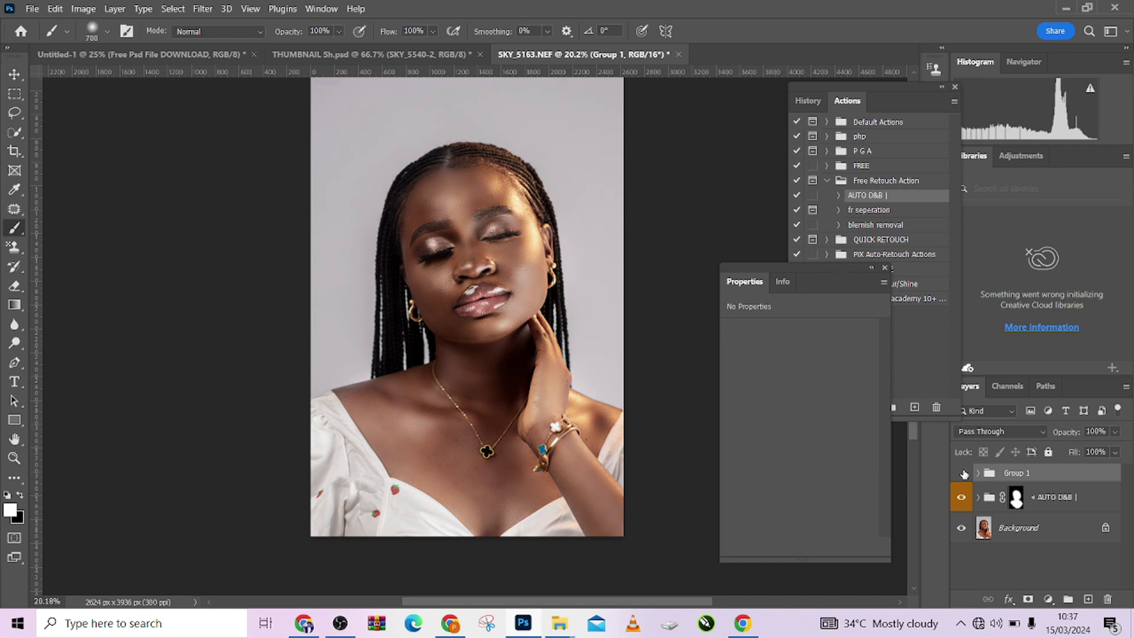
pyautogui.click(963, 473)
pyautogui.click(963, 473)
pyautogui.click(963, 472)
pyautogui.keyDown('alt'); pyautogui.click(962, 529); pyautogui.keyUp('alt')
# Step: Compare the original SKY_5163.NEF snapshot in the history with the latest edited state
pyautogui.click(885, 268)
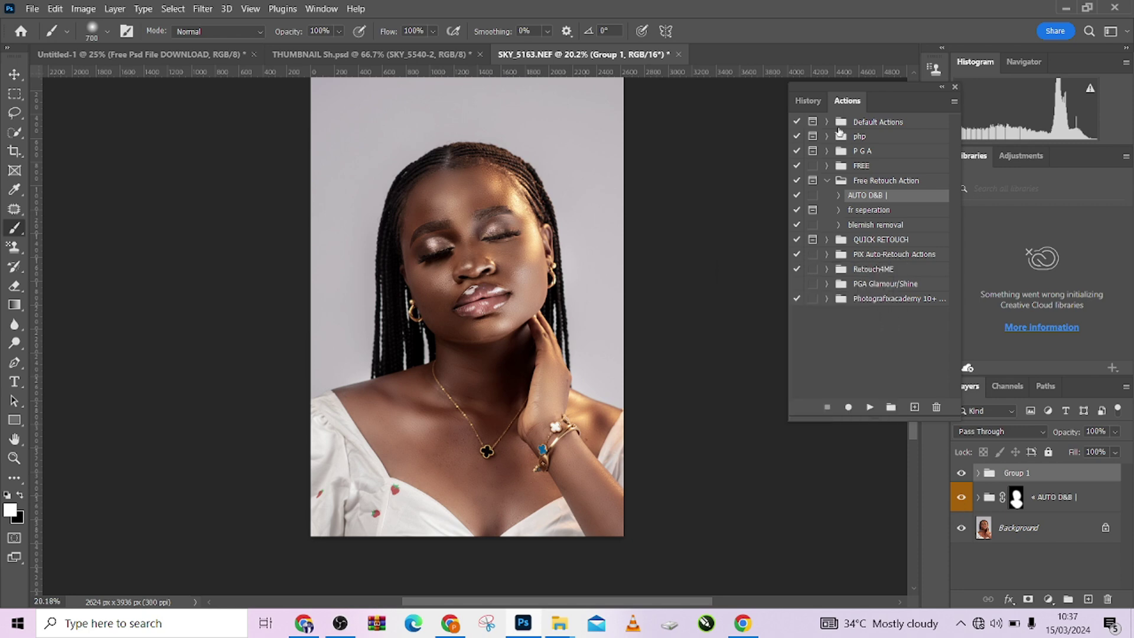
pyautogui.click(807, 101)
pyautogui.scroll(10, 867, 205)
pyautogui.scroll(4, 867, 205)
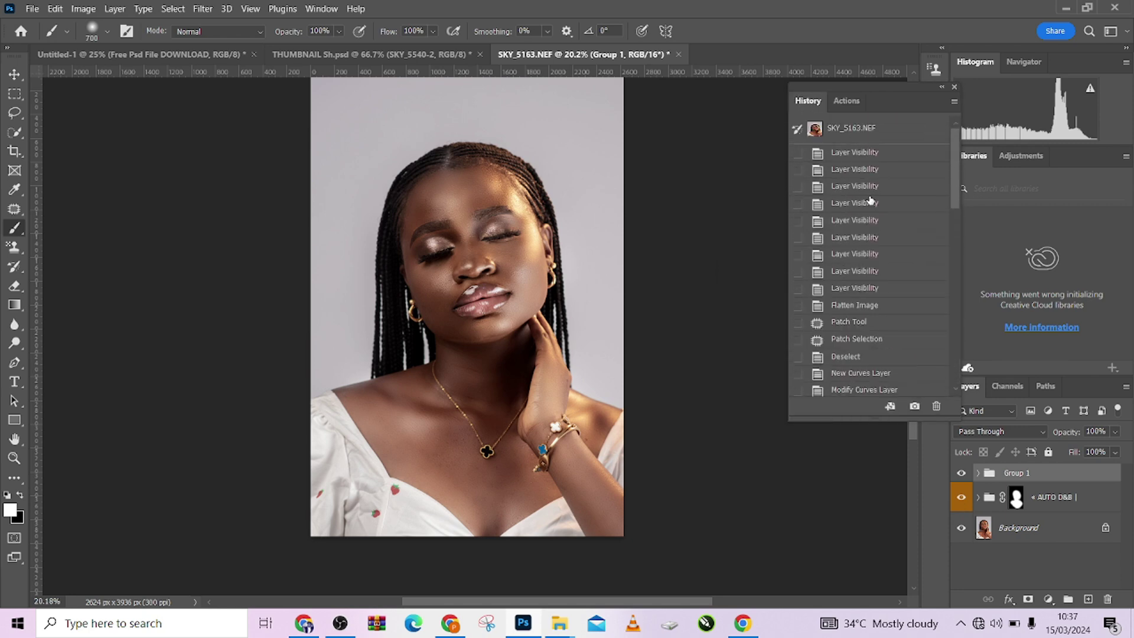
pyautogui.click(852, 130)
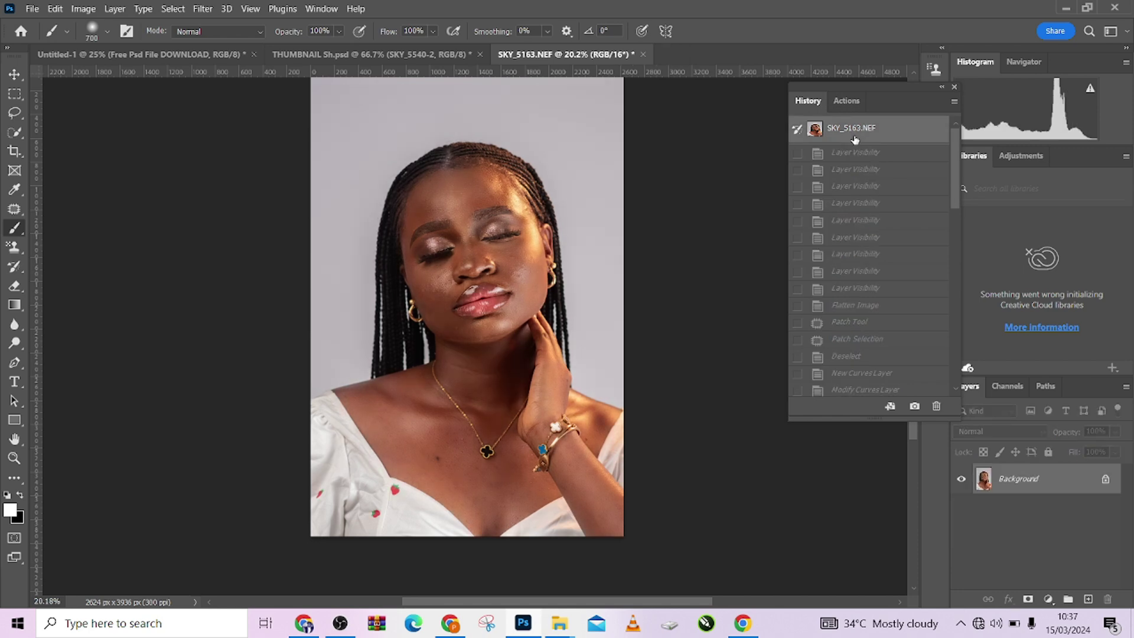
pyautogui.scroll(-10, 880, 234)
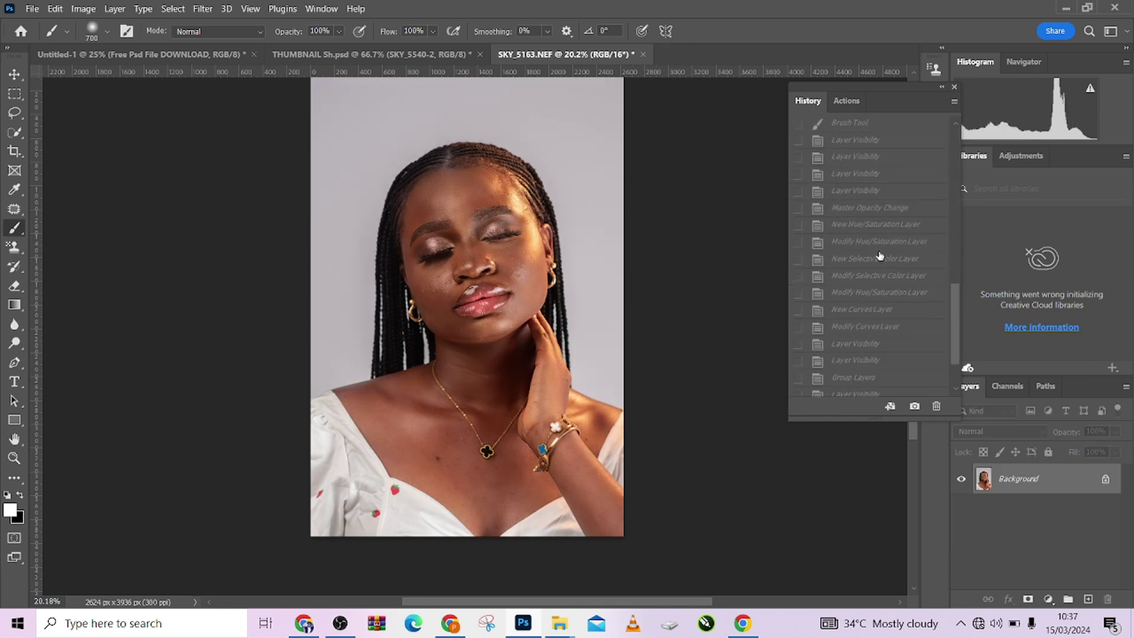
pyautogui.click(849, 390)
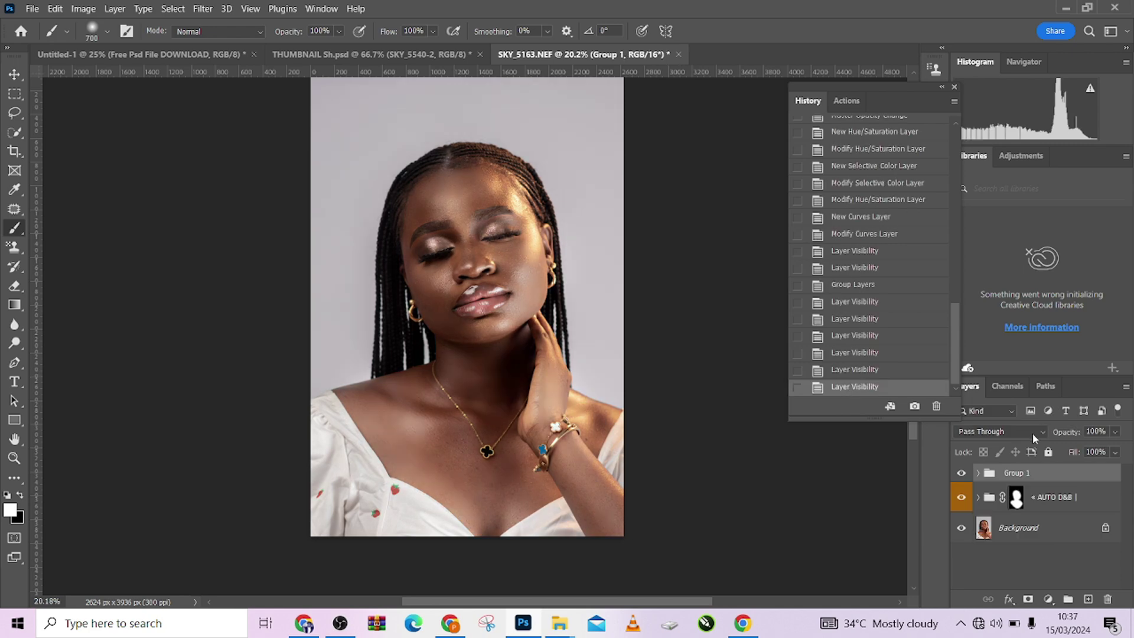
# Step: Expand Group 1 and examine the effect of its individual adjustment layers, starting with Curves 1
pyautogui.click(979, 473)
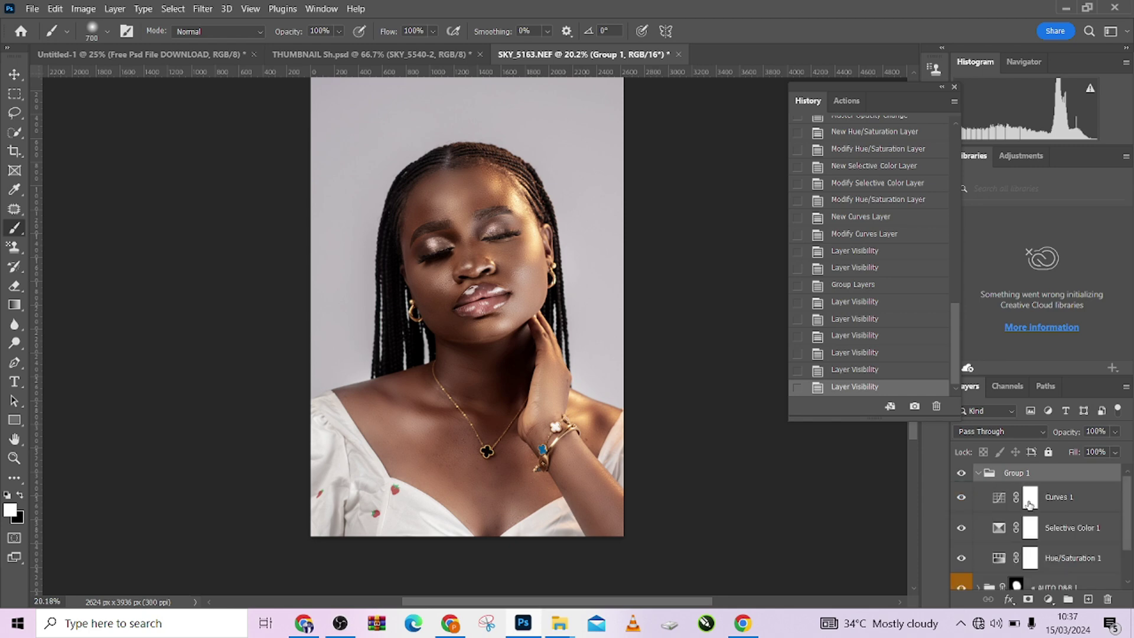
pyautogui.click(1064, 501)
pyautogui.click(962, 497)
pyautogui.click(962, 498)
pyautogui.click(1031, 529)
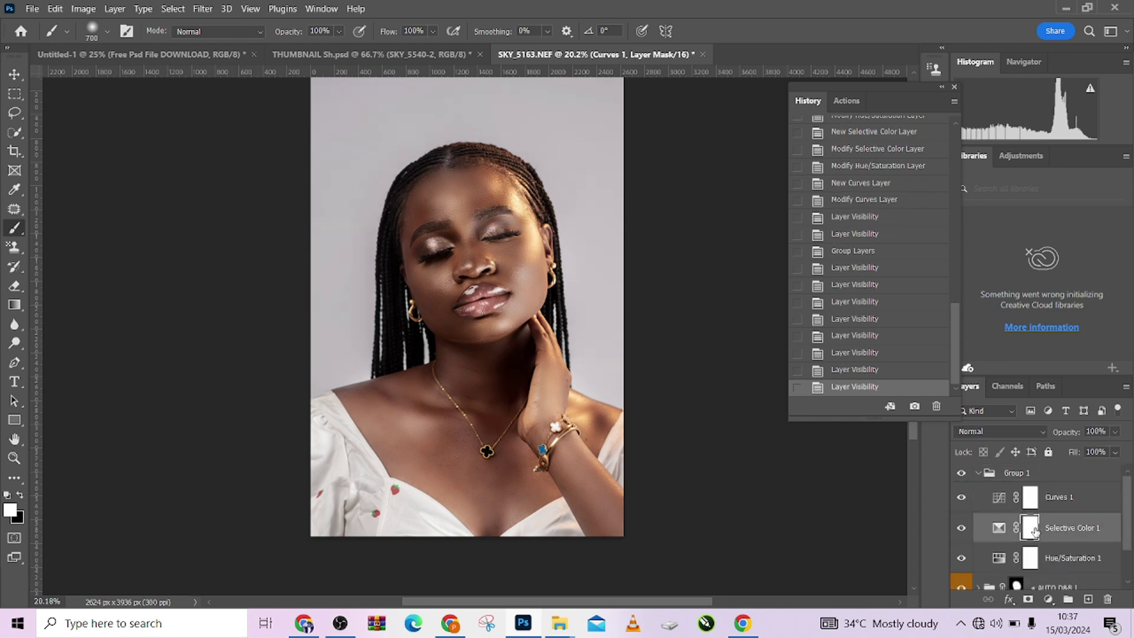